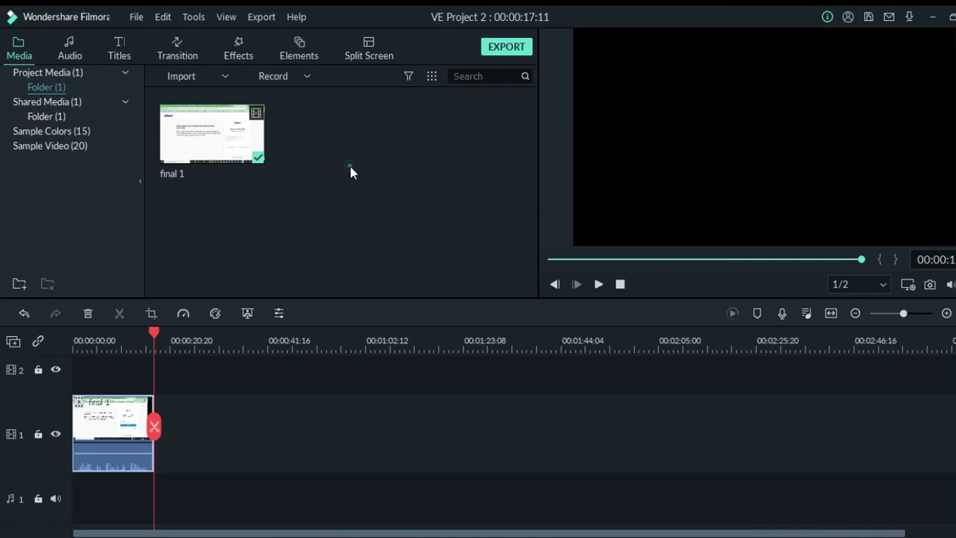
Import the default settings video, place it on the first track after final 1, and close the gap between them.
{"action": "double_click", "coordinate": [350, 171]}
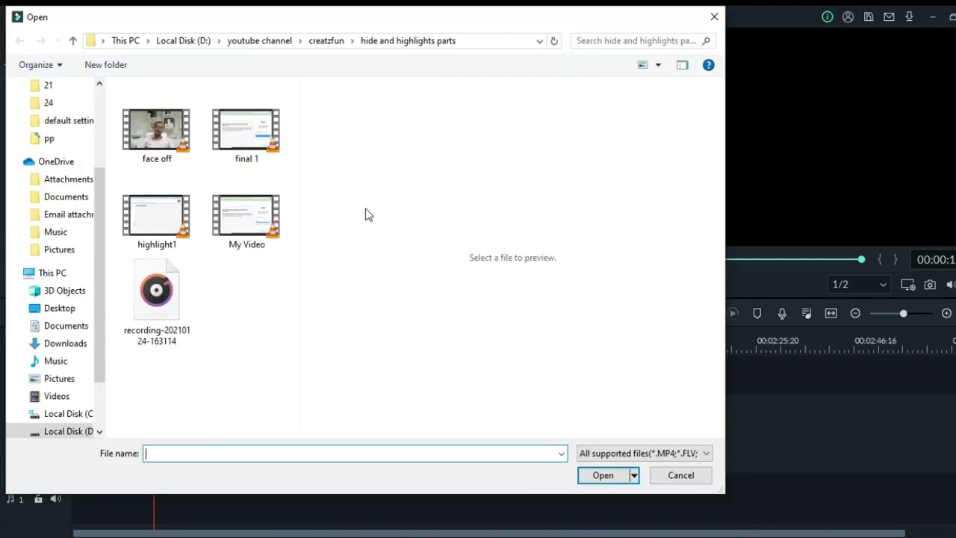
{"action": "left_click", "coordinate": [326, 41]}
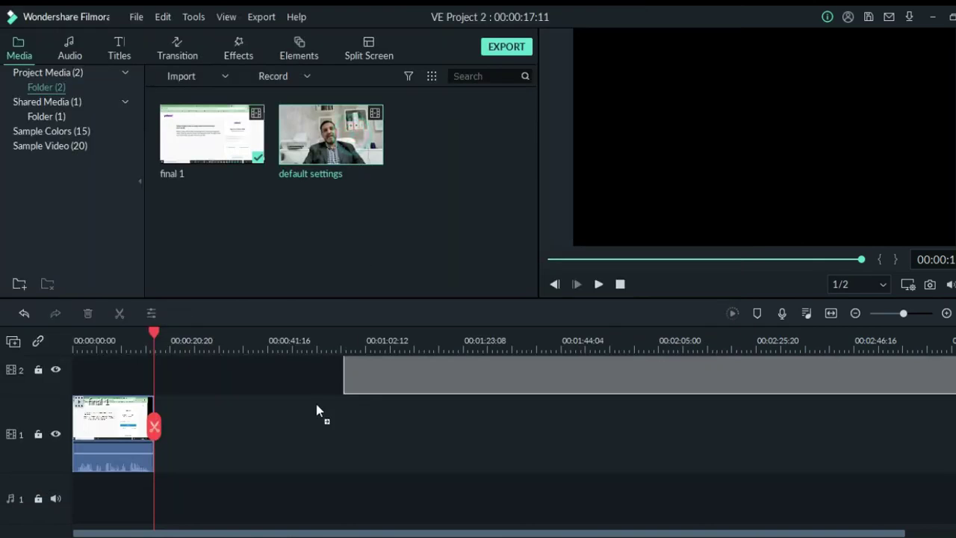
{"action": "left_click_drag", "start_coordinate": [317, 410], "coordinate": [174, 412]}
{"action": "left_click", "coordinate": [169, 423]}
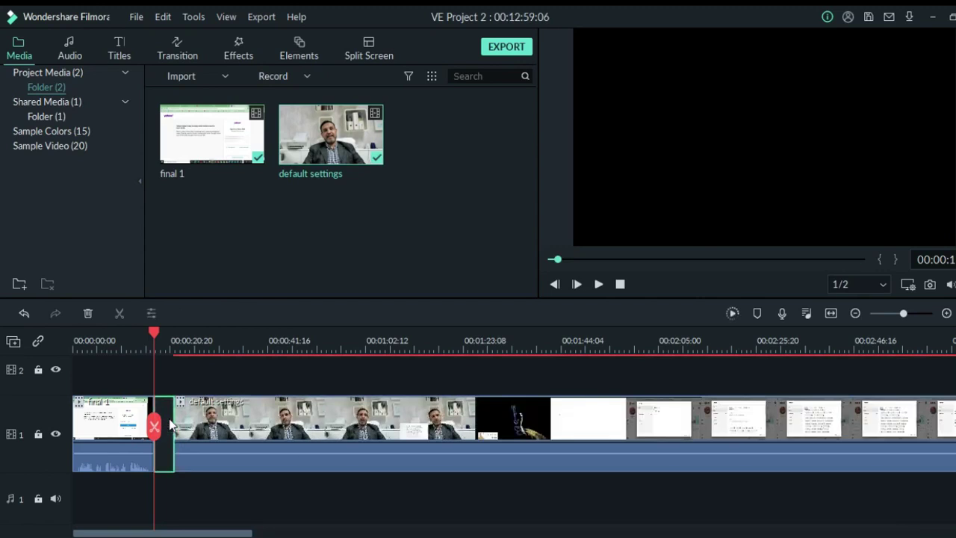
{"action": "key", "text": "Delete"}
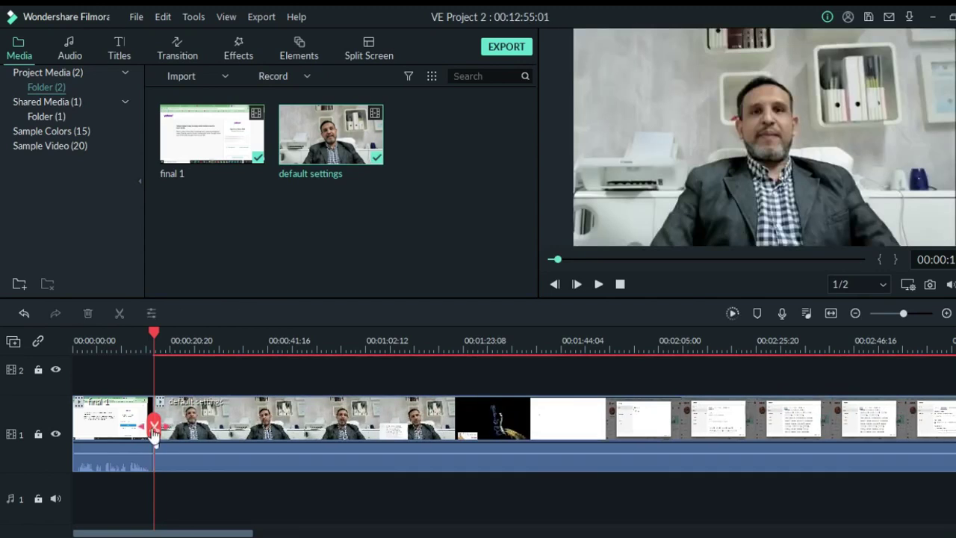
Split the default settings clip at about 33 seconds on the timeline and delete everything after the cut.
{"action": "left_click_drag", "start_coordinate": [154, 426], "coordinate": [230, 433]}
{"action": "left_click", "coordinate": [230, 429]}
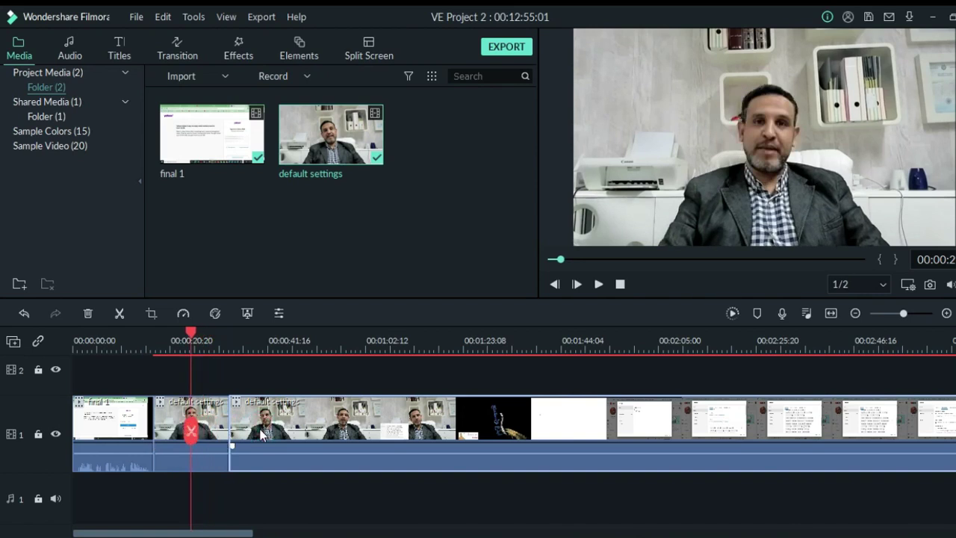
{"action": "key", "text": "Delete"}
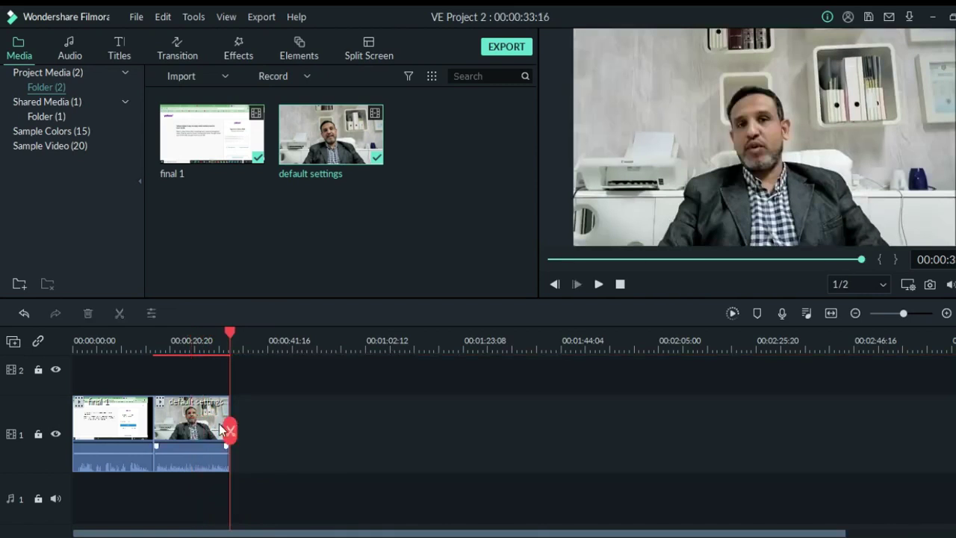
Place the Face-off effect on the second track and extend it across the whole default settings clip.
{"action": "left_click_drag", "start_coordinate": [230, 431], "coordinate": [163, 434]}
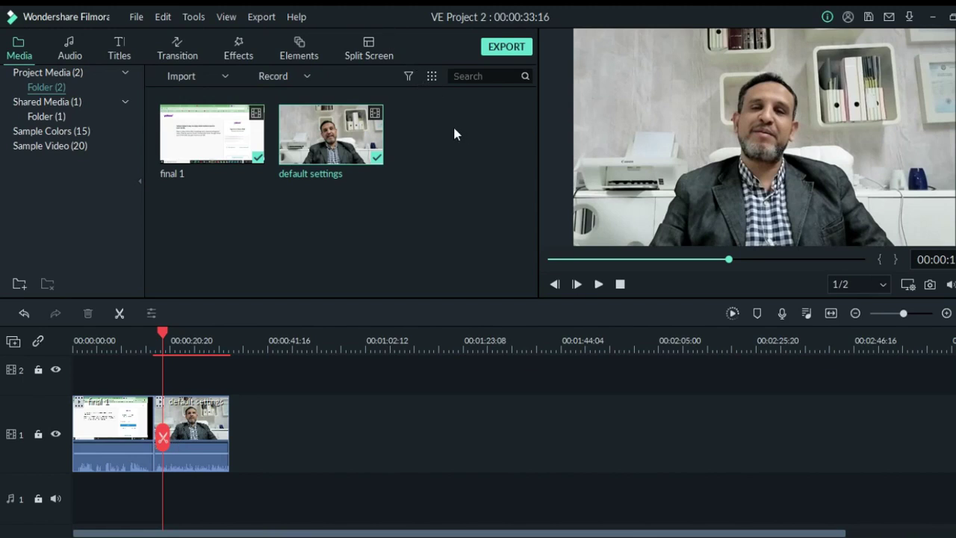
{"action": "left_click", "coordinate": [248, 51]}
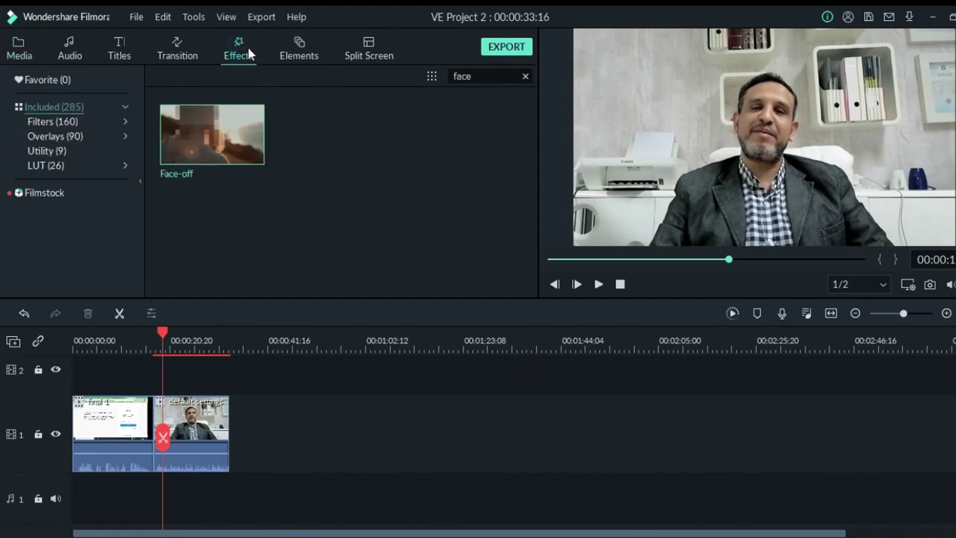
{"action": "double_click", "coordinate": [470, 75]}
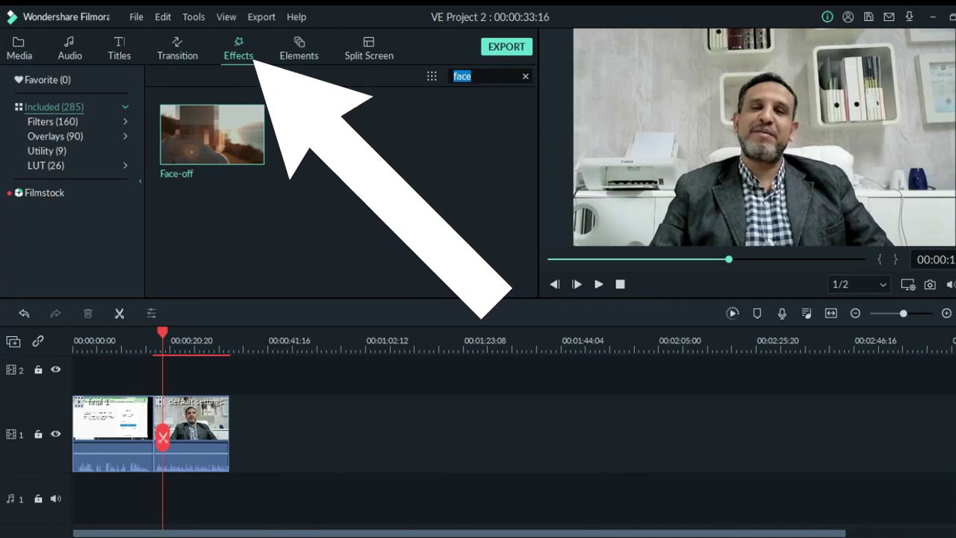
{"action": "left_click", "coordinate": [470, 75]}
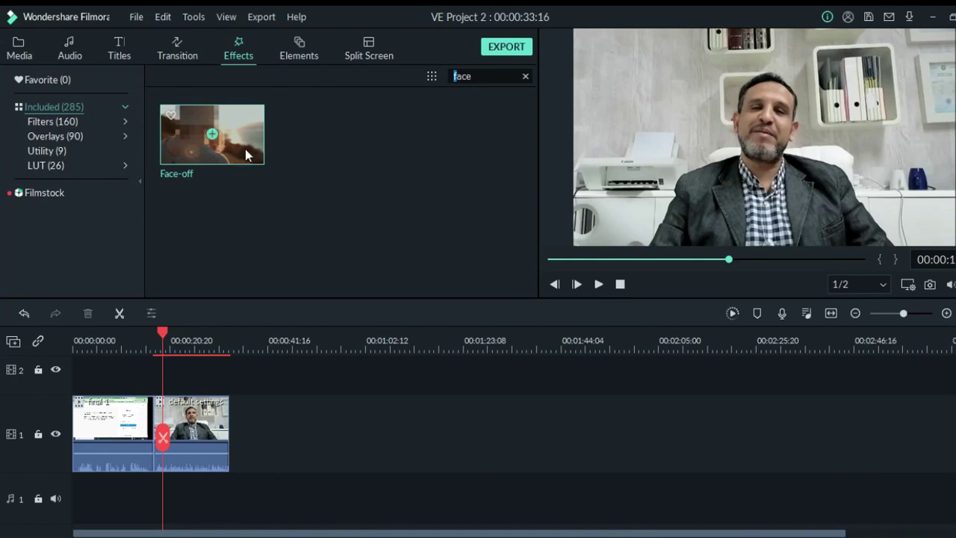
{"action": "left_click_drag", "start_coordinate": [237, 162], "coordinate": [167, 382]}
{"action": "left_click_drag", "start_coordinate": [163, 436], "coordinate": [151, 437]}
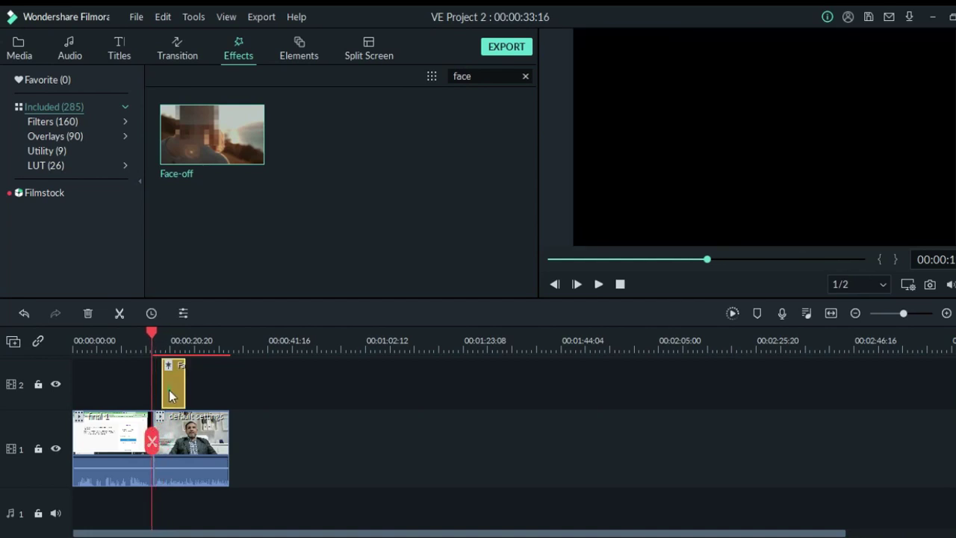
{"action": "left_click_drag", "start_coordinate": [168, 390], "coordinate": [228, 382]}
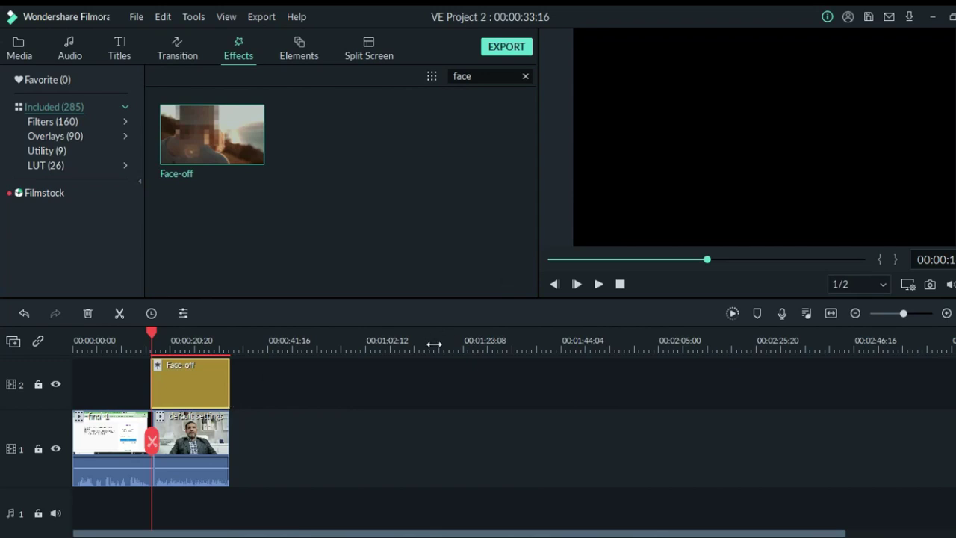
Lower the audio level of the default settings clip and play the section to check the face pixelation.
{"action": "left_click", "coordinate": [206, 473]}
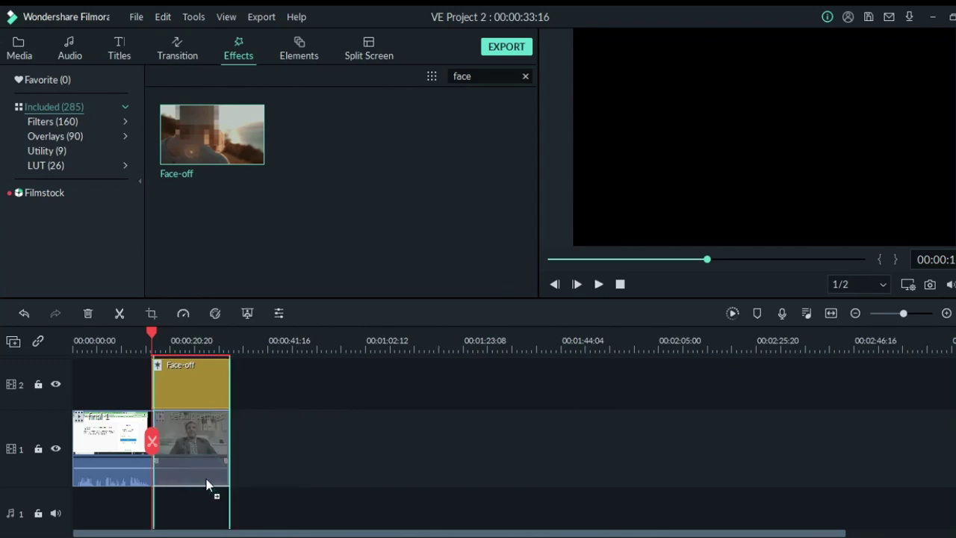
{"action": "left_click_drag", "start_coordinate": [207, 468], "coordinate": [207, 482]}
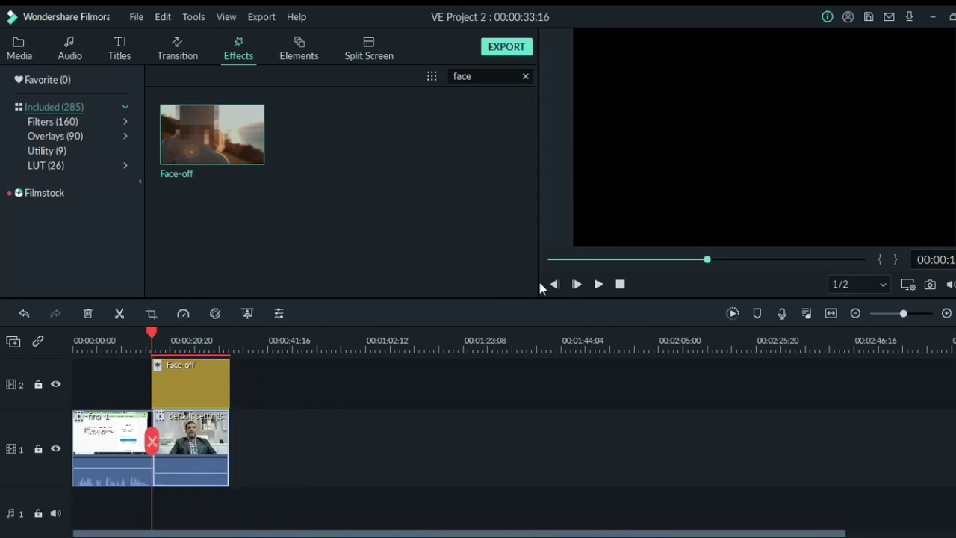
{"action": "left_click", "coordinate": [602, 284]}
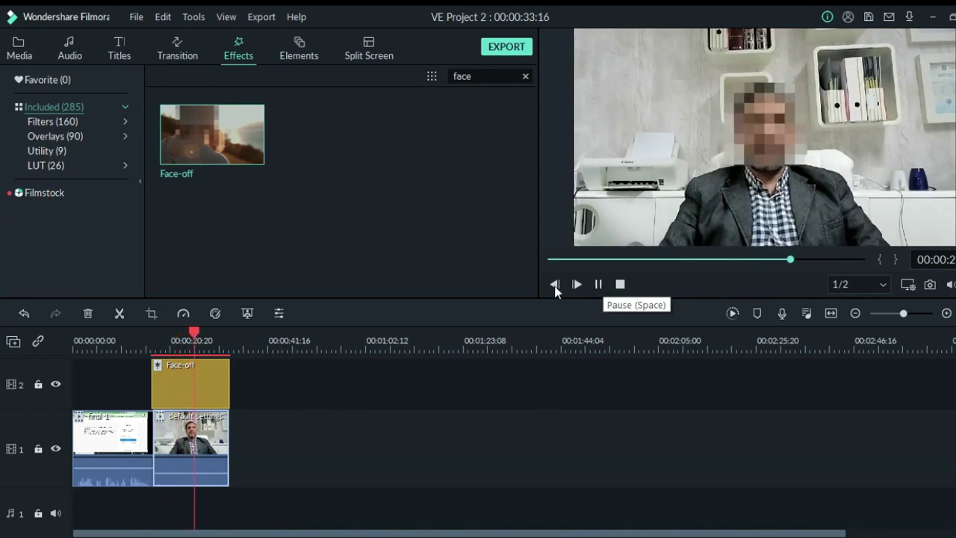
{"action": "left_click", "coordinate": [599, 284]}
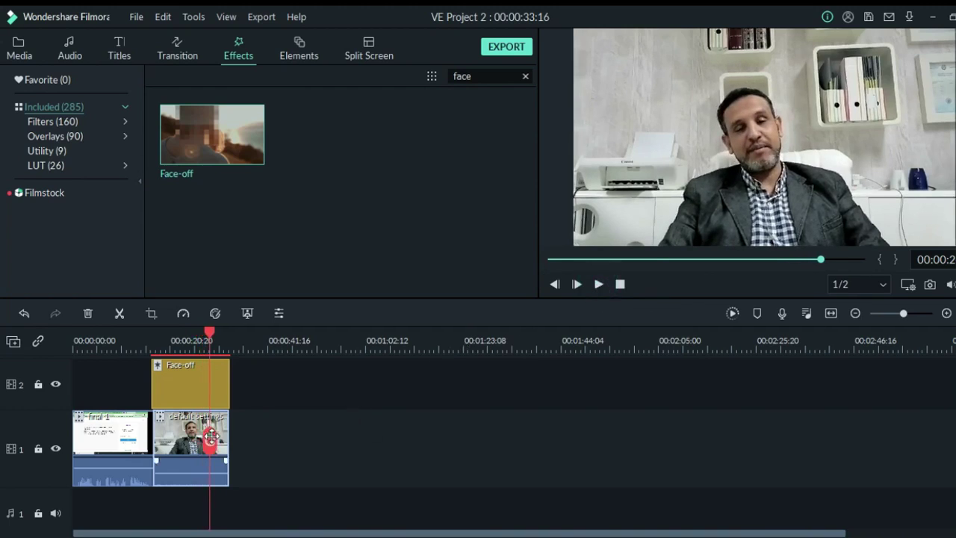
{"action": "left_click_drag", "start_coordinate": [210, 440], "coordinate": [228, 446]}
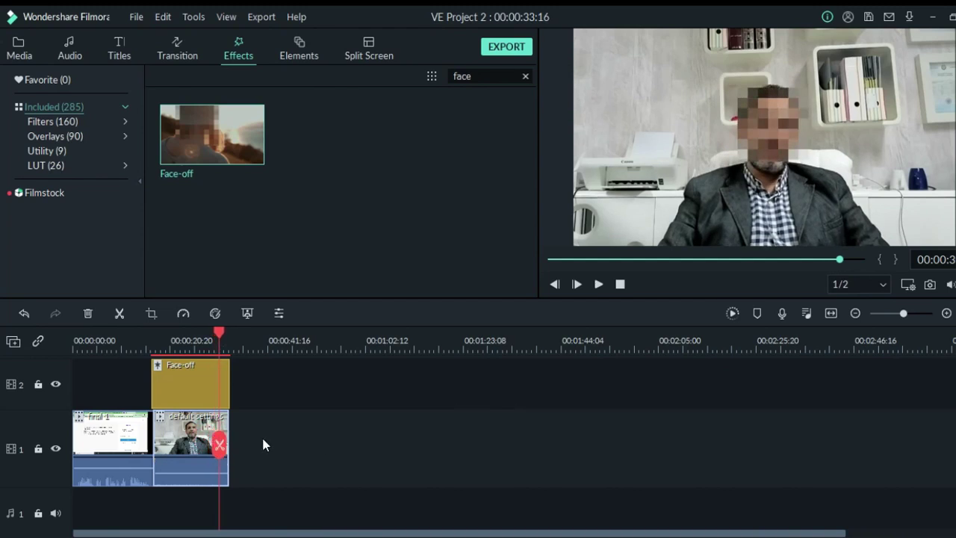
Add the default settings video again on the second track, just after the Face-off effect.
{"action": "scroll", "coordinate": [314, 438], "scroll_direction": "up", "scroll_amount": 2}
{"action": "scroll", "coordinate": [247, 388], "scroll_direction": "down", "scroll_amount": 1}
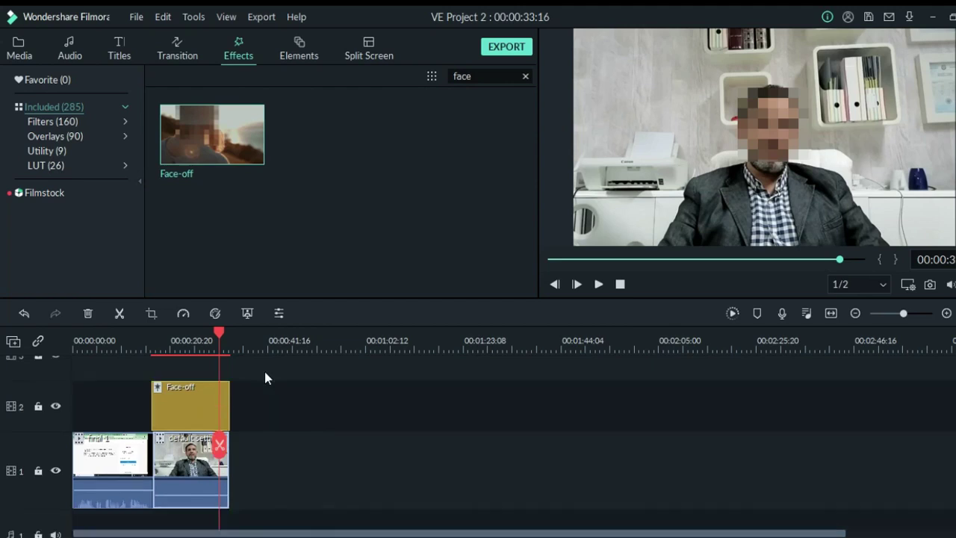
{"action": "left_click", "coordinate": [382, 206]}
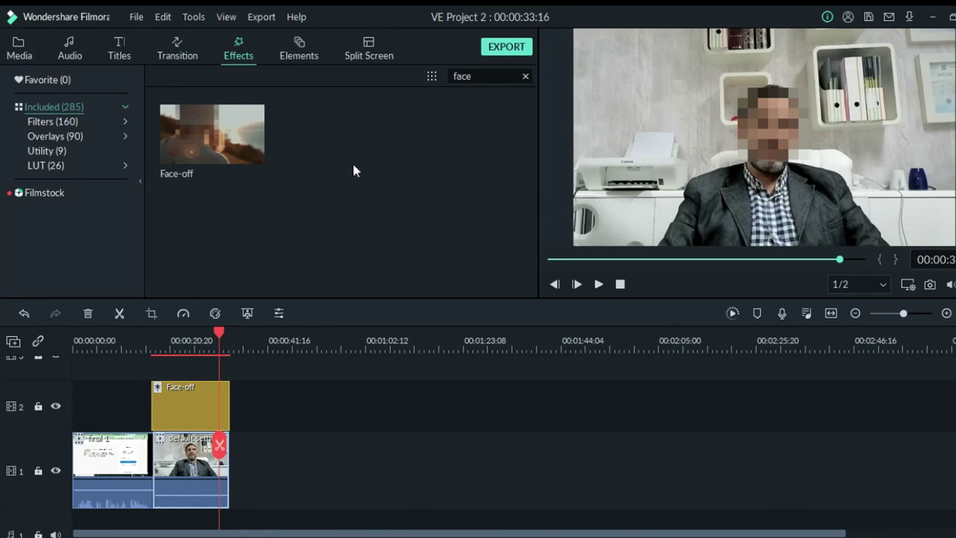
{"action": "left_click", "coordinate": [136, 18]}
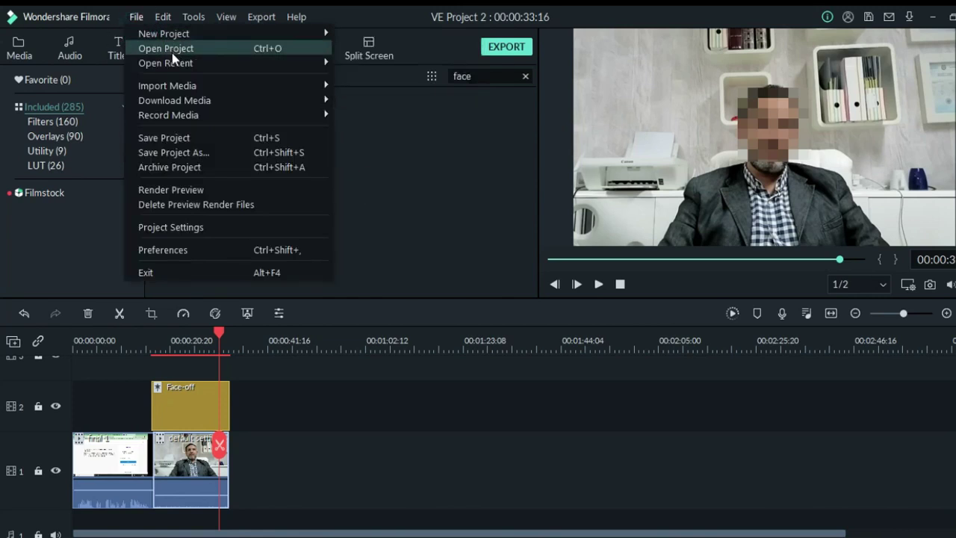
{"action": "left_click", "coordinate": [19, 47]}
{"action": "left_click", "coordinate": [19, 46]}
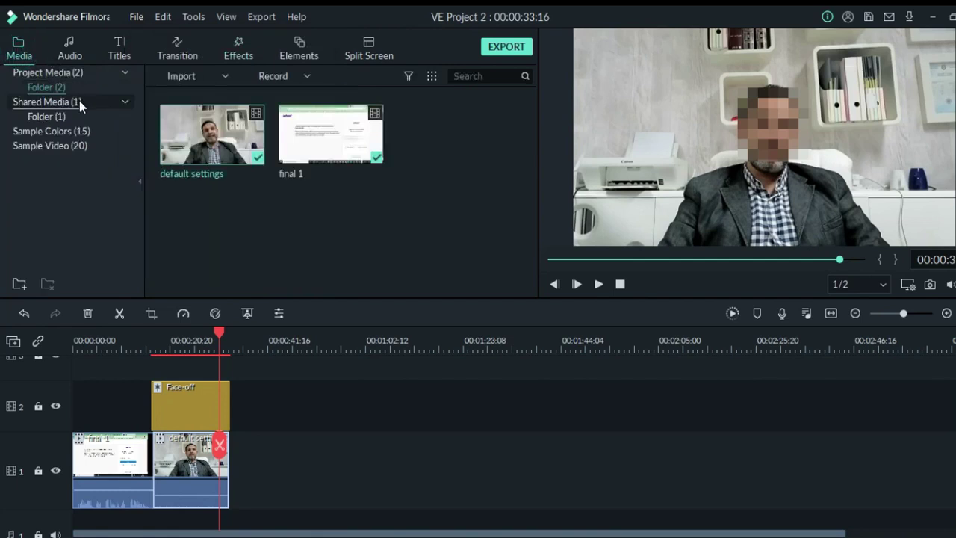
{"action": "left_click", "coordinate": [314, 153]}
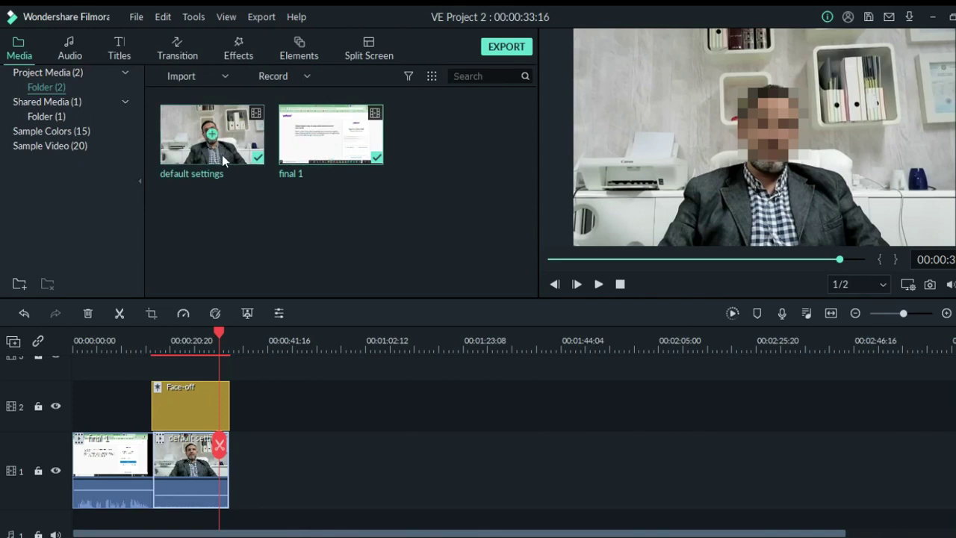
{"action": "left_click_drag", "start_coordinate": [222, 154], "coordinate": [247, 425]}
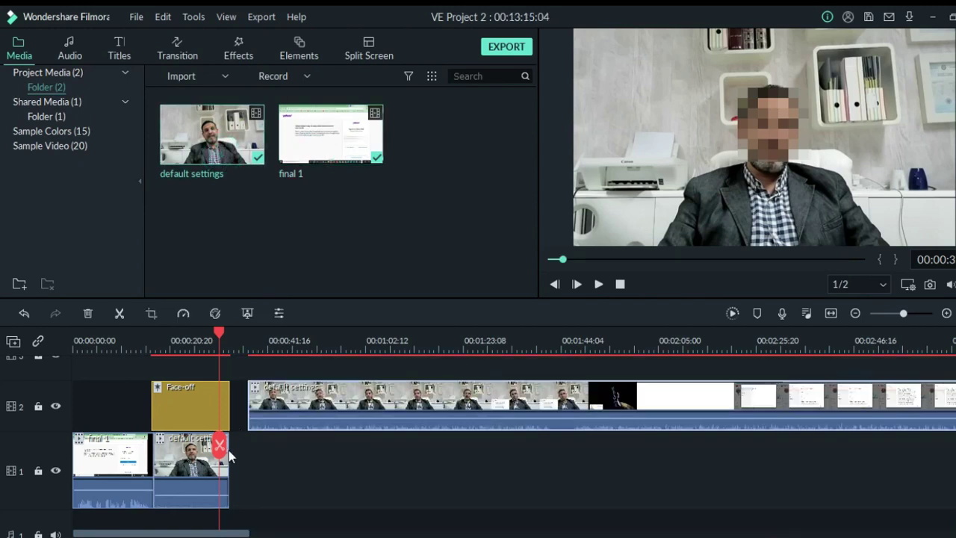
Split the new default settings clip at about 2 minutes 20 seconds and delete the part before the cut.
{"action": "left_click_drag", "start_coordinate": [722, 403], "coordinate": [735, 404]}
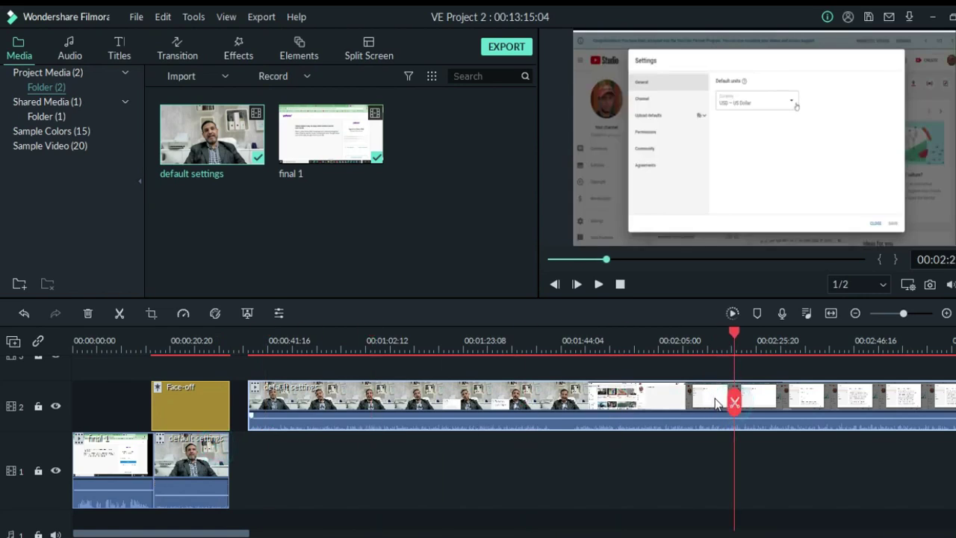
{"action": "left_click", "coordinate": [736, 403]}
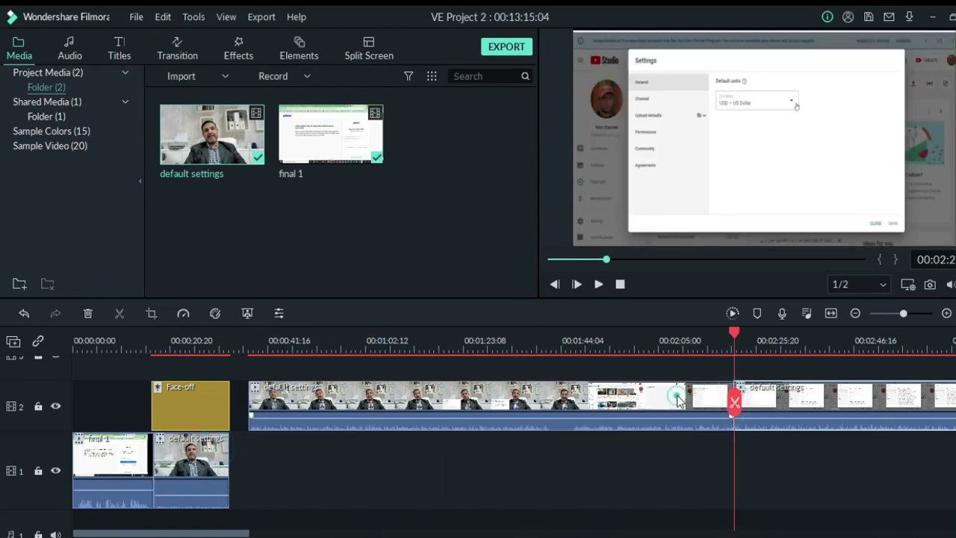
{"action": "key", "text": "Delete"}
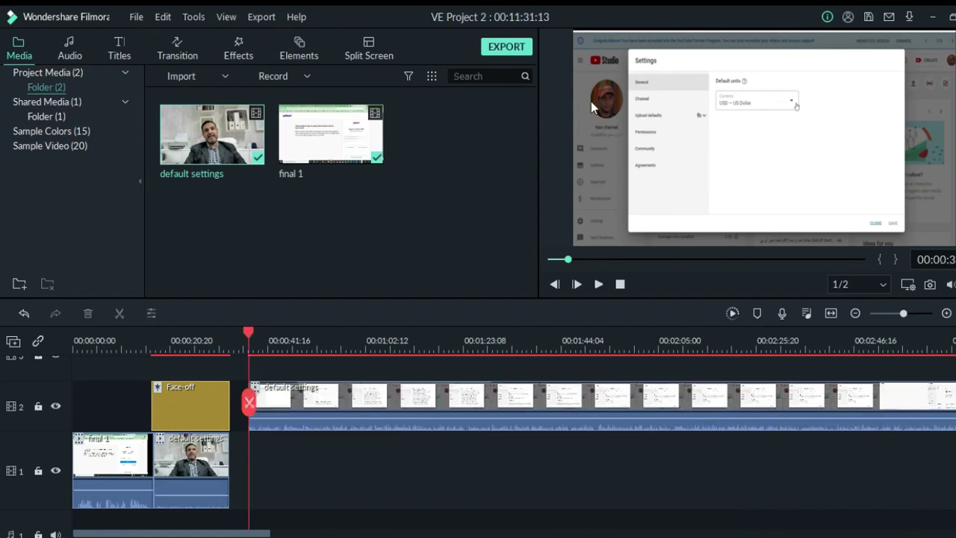
Split the remaining second-track clip at about 48 seconds on the timeline and delete everything after the cut.
{"action": "left_click_drag", "start_coordinate": [249, 404], "coordinate": [297, 411]}
{"action": "left_click", "coordinate": [297, 407]}
{"action": "left_click", "coordinate": [314, 397]}
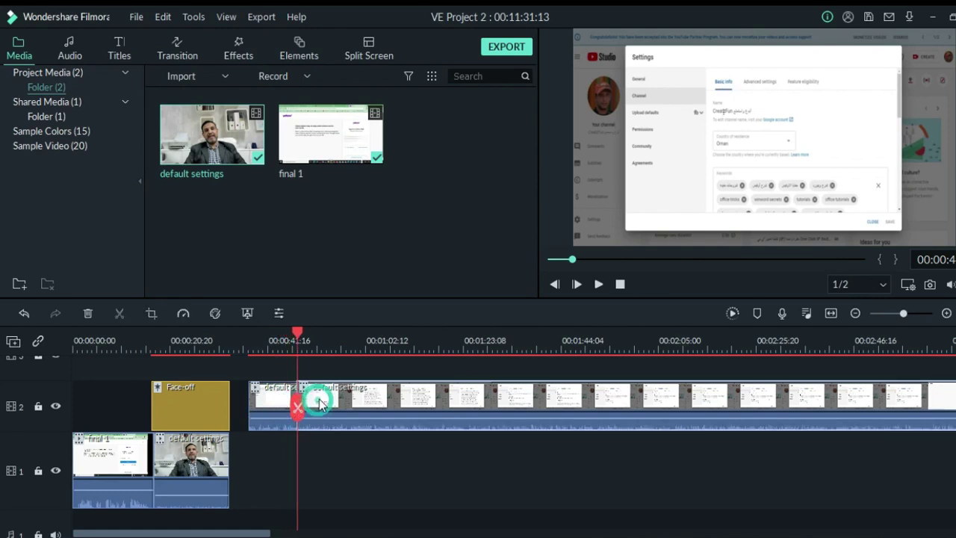
{"action": "left_click", "coordinate": [332, 403]}
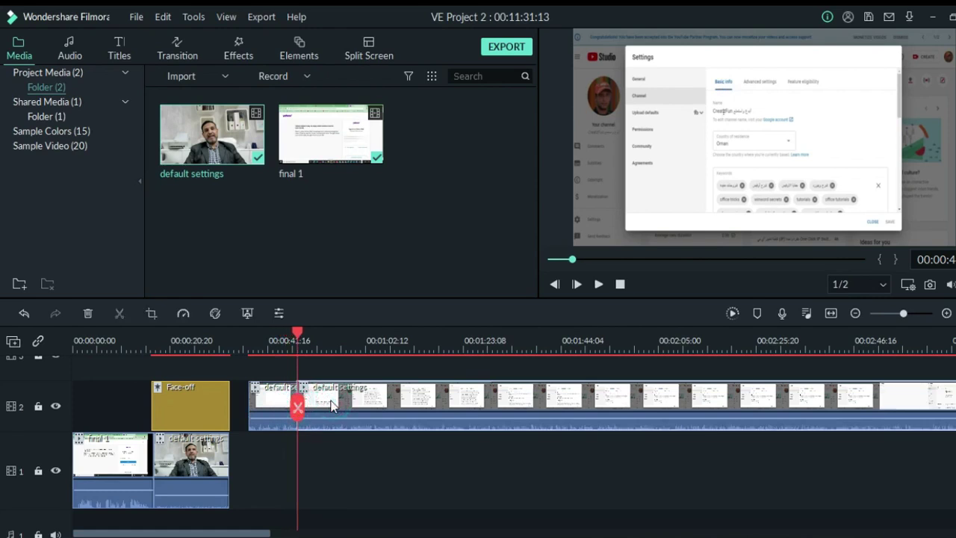
{"action": "key", "text": "Delete"}
Search the effects library for "mosaic".
{"action": "left_click", "coordinate": [295, 407]}
{"action": "left_click_drag", "start_coordinate": [296, 407], "coordinate": [272, 407]}
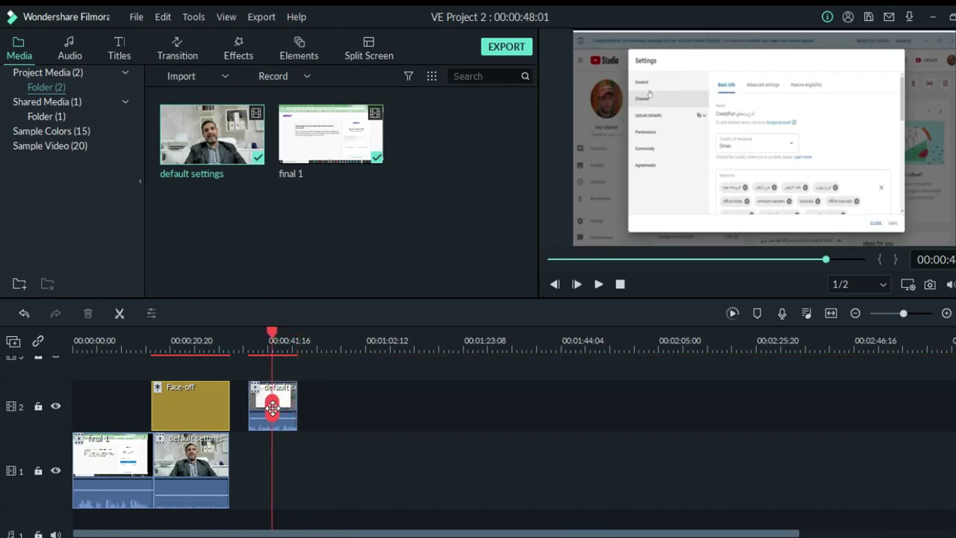
{"action": "left_click", "coordinate": [472, 75]}
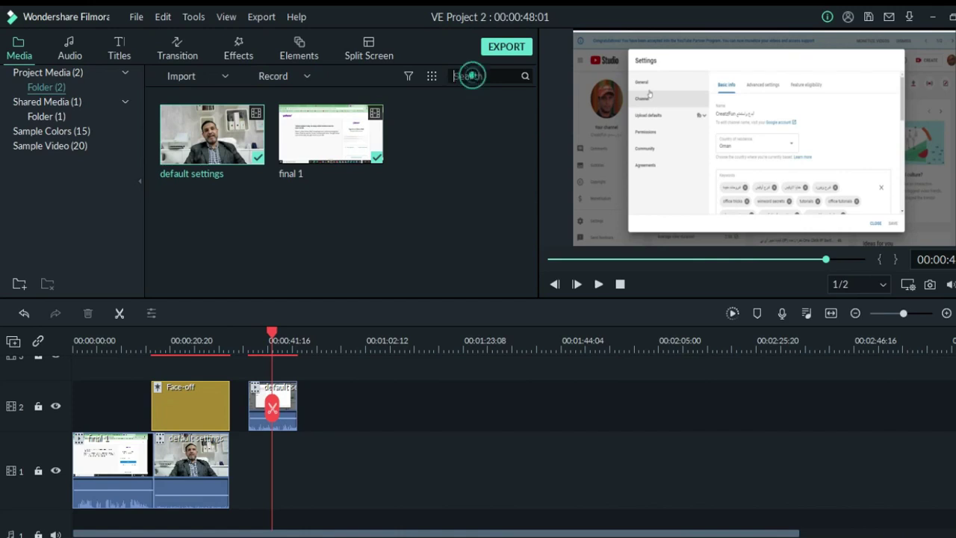
{"action": "left_click", "coordinate": [240, 58]}
{"action": "double_click", "coordinate": [487, 75]}
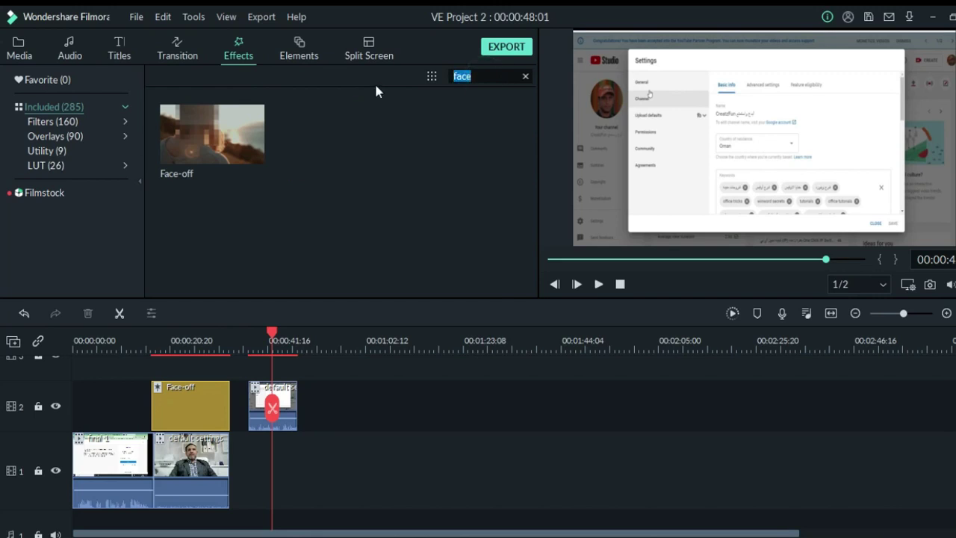
{"action": "type", "text": "mosa"}
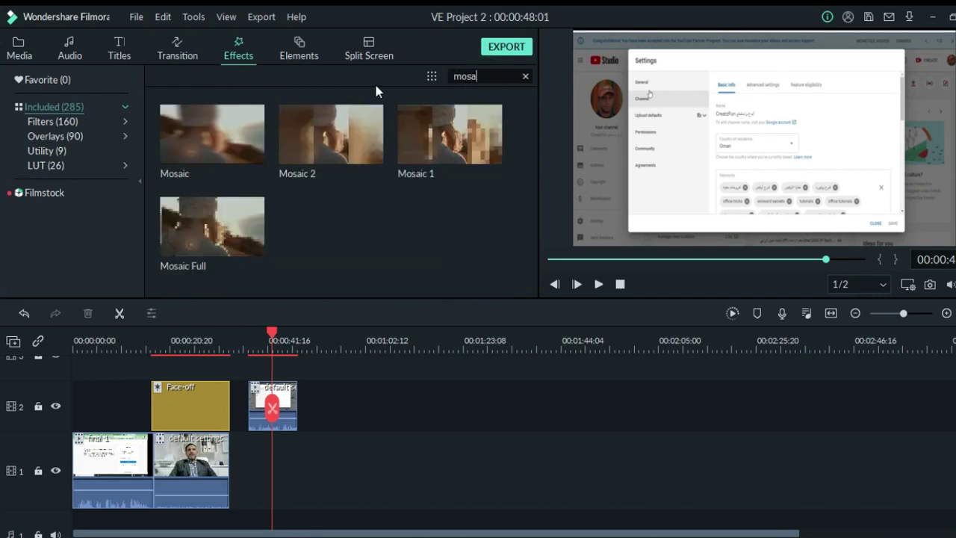
{"action": "type", "text": "ic"}
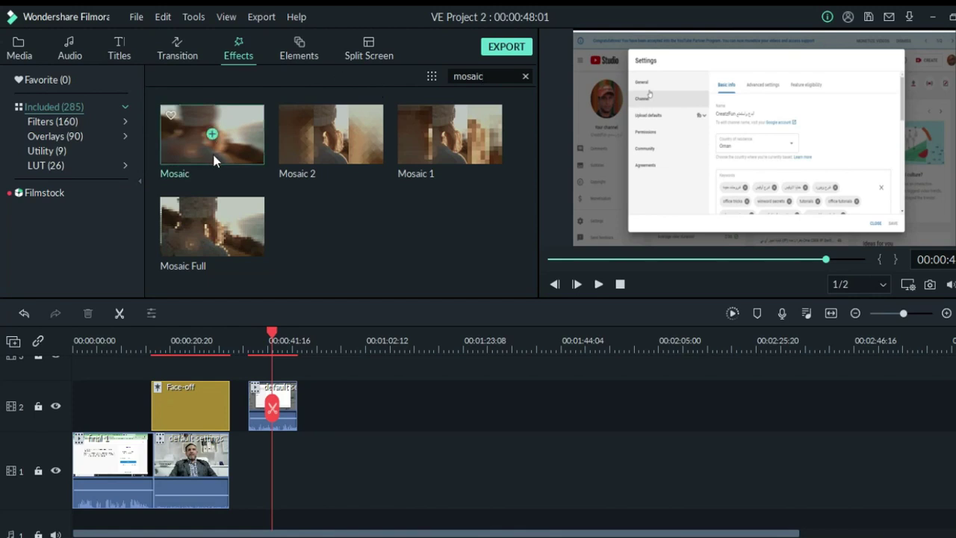
Place the Mosaic effect on the third track across the trimmed screen-recording clip and open its settings.
{"action": "left_click_drag", "start_coordinate": [214, 160], "coordinate": [270, 377]}
{"action": "mouse_move", "coordinate": [280, 418]}
{"action": "left_mouse_down"}
{"action": "mouse_move", "coordinate": [247, 413]}
{"action": "mouse_move", "coordinate": [298, 404]}
{"action": "mouse_move", "coordinate": [269, 410]}
{"action": "left_mouse_up"}
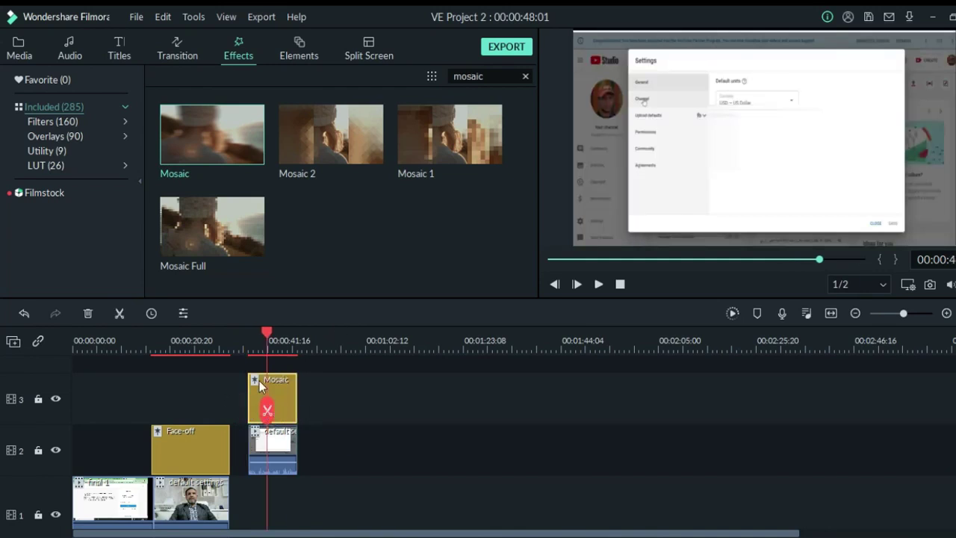
{"action": "double_click", "coordinate": [279, 385]}
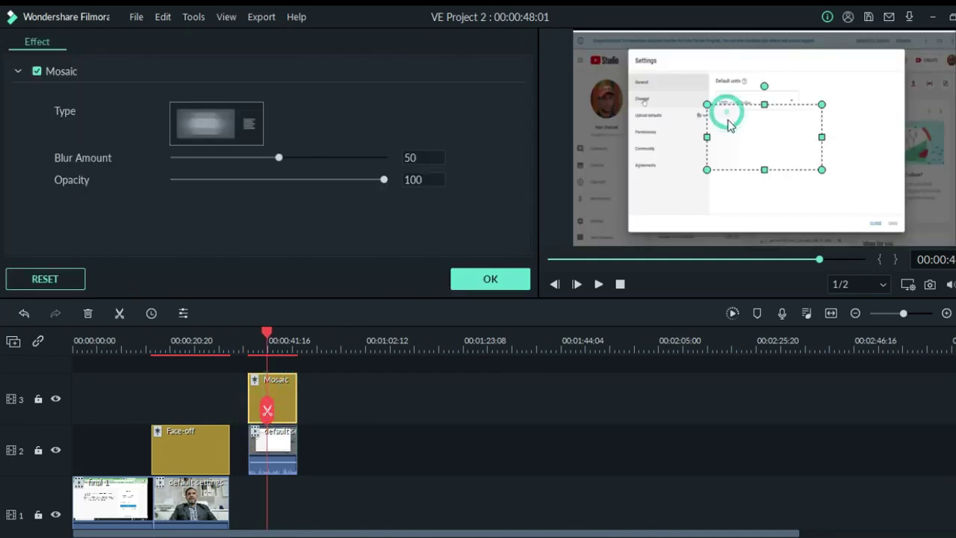
Shrink the Mosaic area and move it over the Settings heading of the dialog in the preview.
{"action": "left_click_drag", "start_coordinate": [707, 105], "coordinate": [712, 107]}
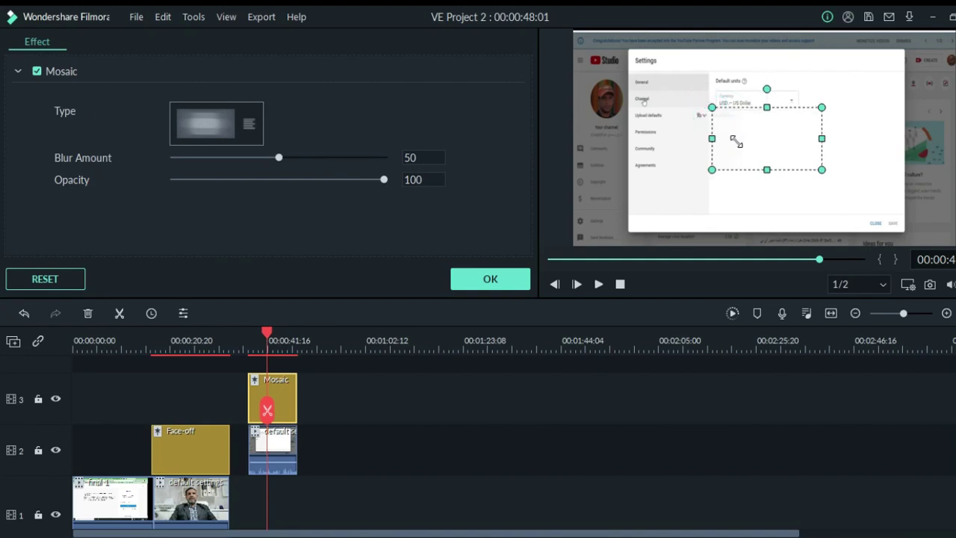
{"action": "left_click_drag", "start_coordinate": [752, 145], "coordinate": [620, 68]}
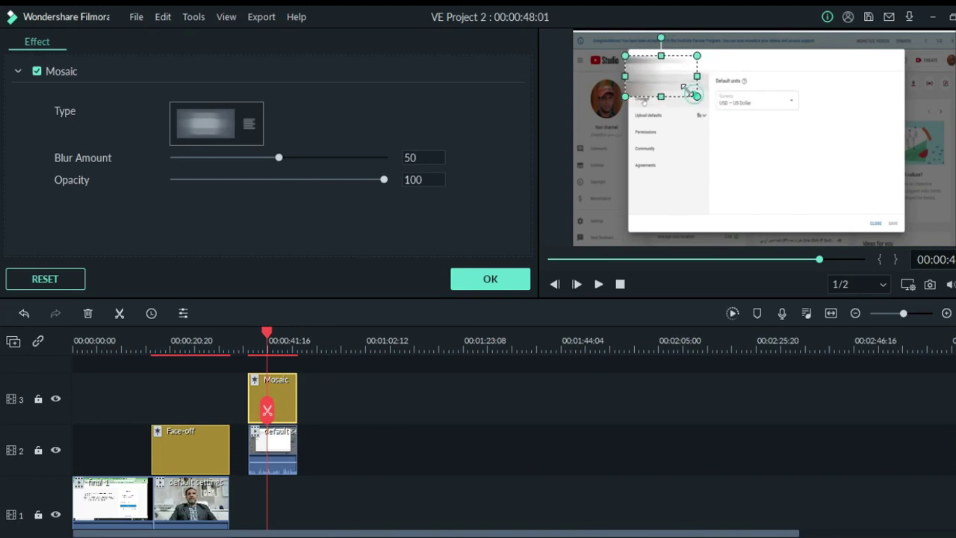
{"action": "left_click_drag", "start_coordinate": [692, 93], "coordinate": [655, 99]}
{"action": "left_click_drag", "start_coordinate": [651, 65], "coordinate": [649, 66]}
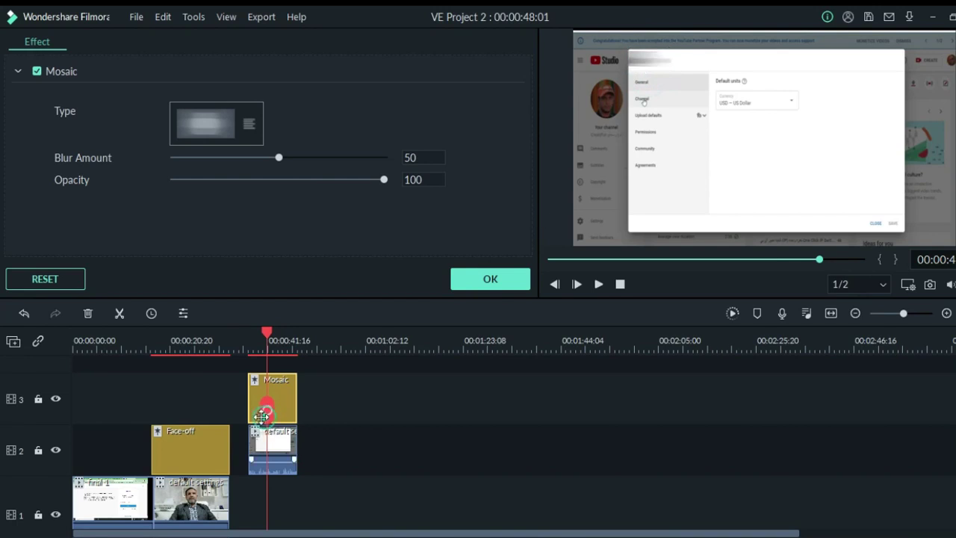
Play the blurred screen-recording clip from its start to check the Mosaic area over the heading.
{"action": "left_click_drag", "start_coordinate": [267, 410], "coordinate": [247, 409]}
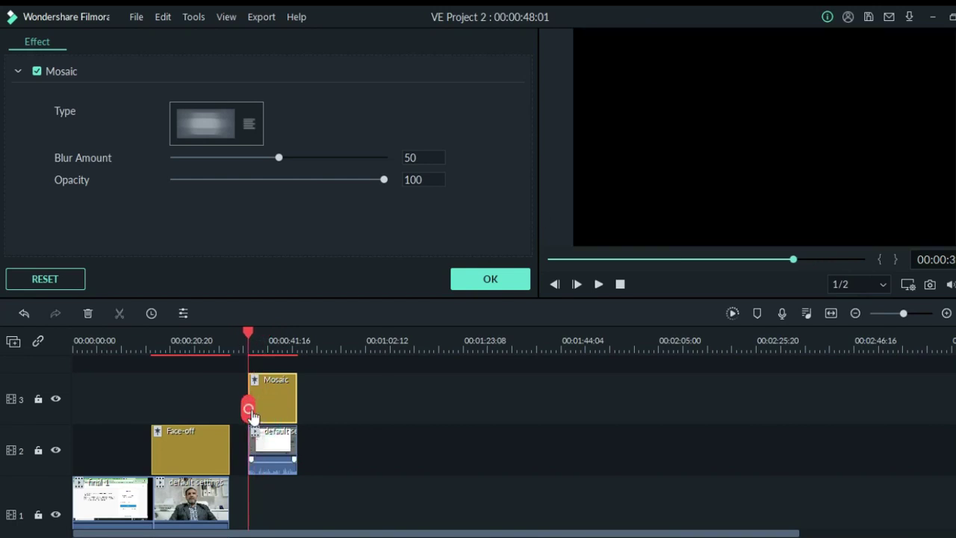
{"action": "left_click", "coordinate": [599, 283]}
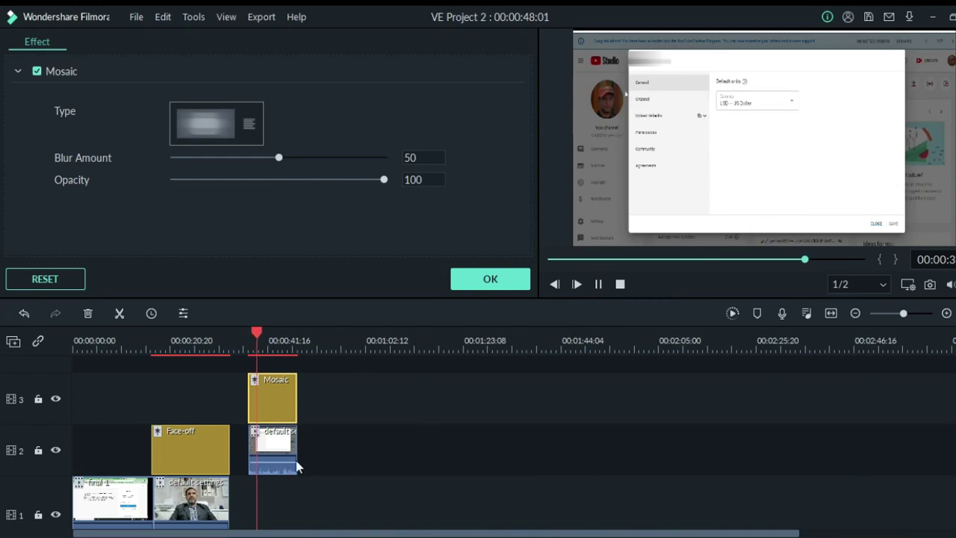
{"action": "left_click_drag", "start_coordinate": [277, 456], "coordinate": [290, 468]}
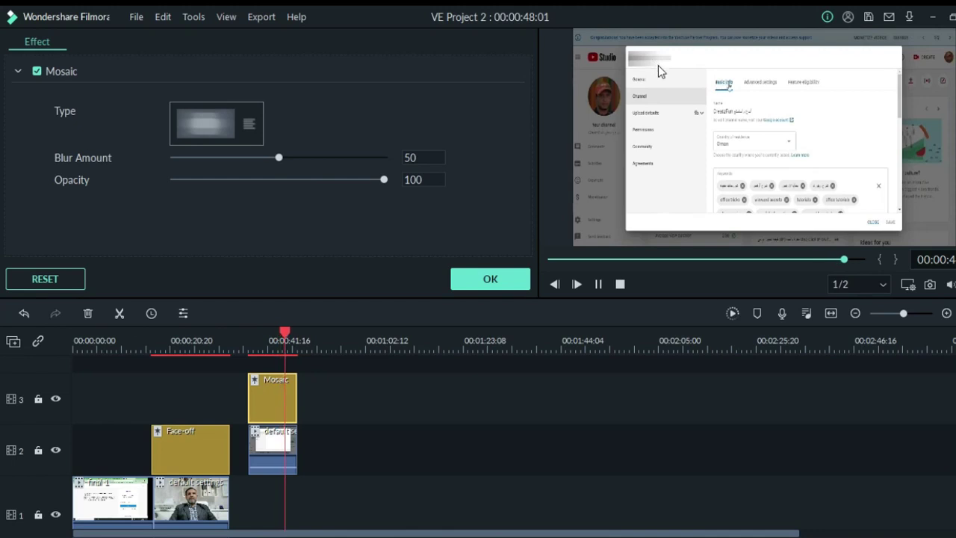
{"action": "left_click", "coordinate": [598, 284]}
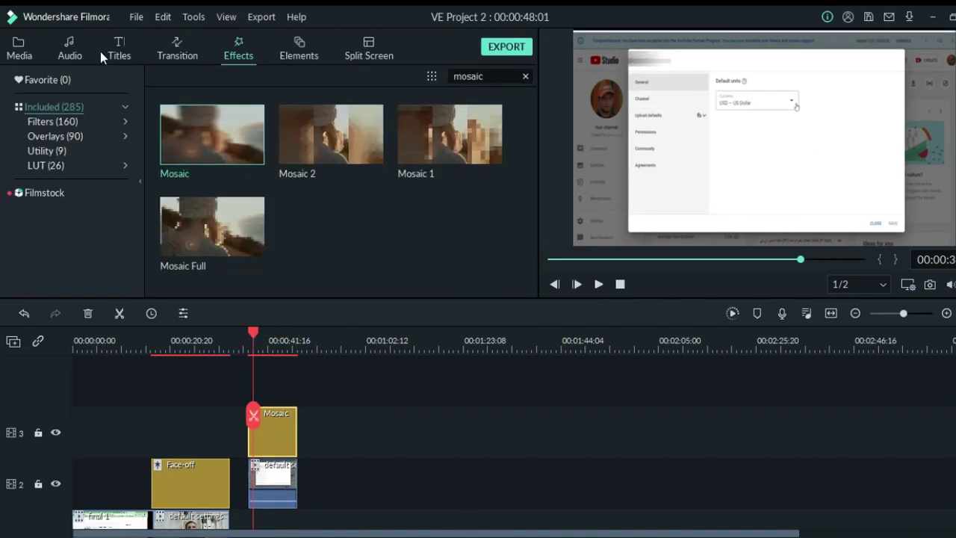
Place the Lower Third 2 title from the Lower 3rds category on the fourth track, near the start of the Mosaic clip.
{"action": "left_click", "coordinate": [116, 48]}
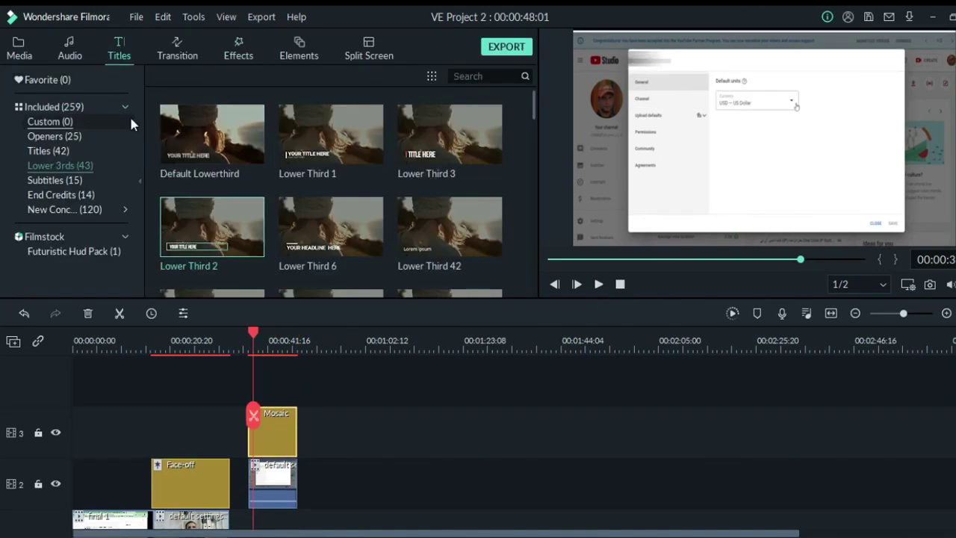
{"action": "left_click", "coordinate": [60, 107]}
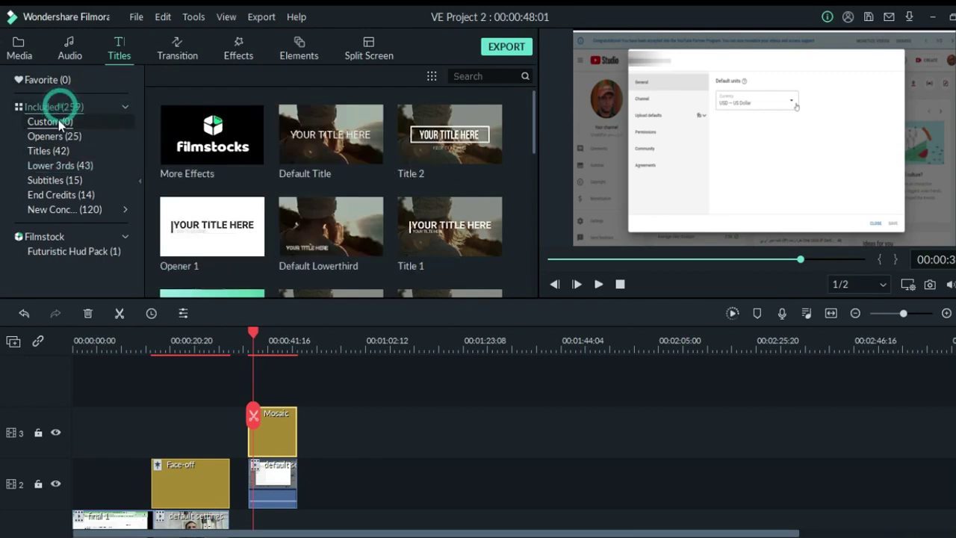
{"action": "left_click", "coordinate": [58, 149]}
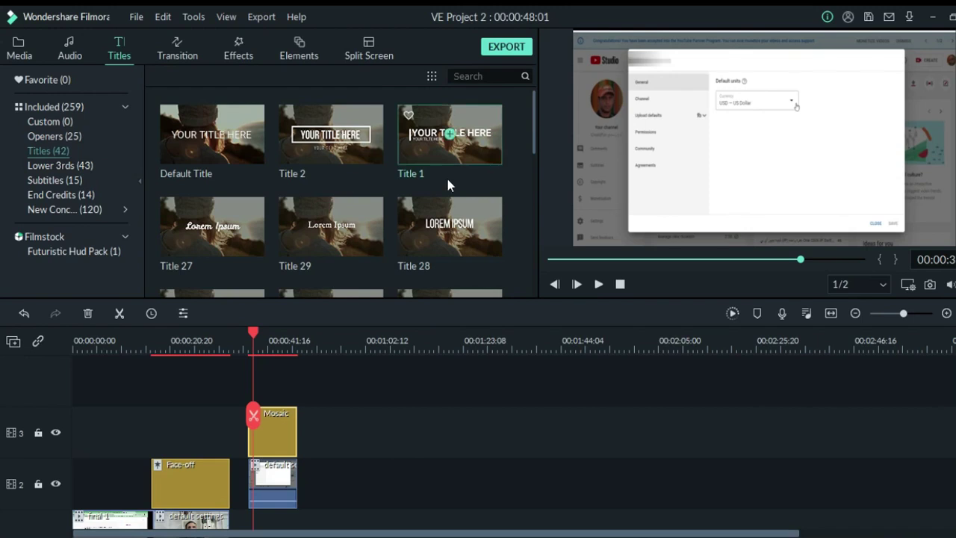
{"action": "scroll", "coordinate": [448, 179], "scroll_direction": "down", "scroll_amount": 3}
{"action": "left_click", "coordinate": [63, 167]}
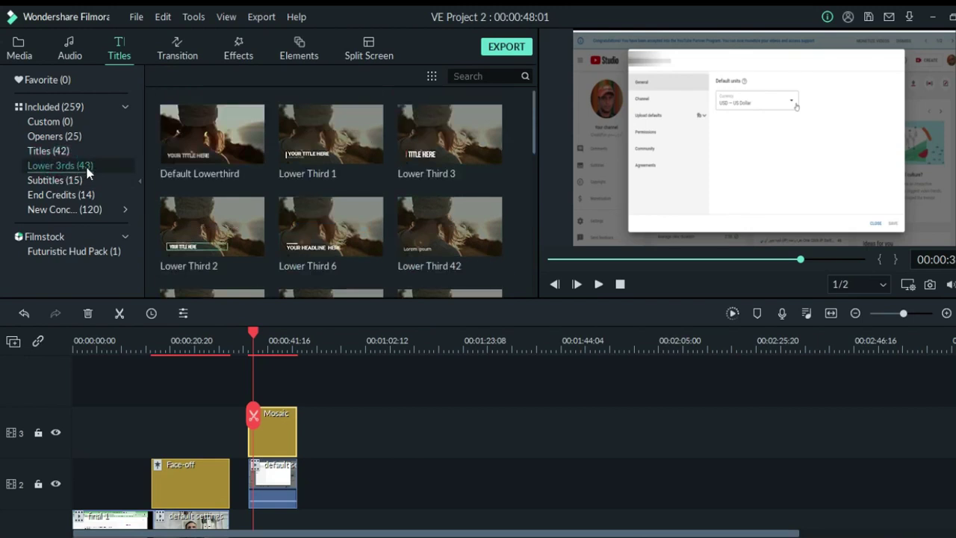
{"action": "scroll", "coordinate": [325, 174], "scroll_direction": "down", "scroll_amount": 3}
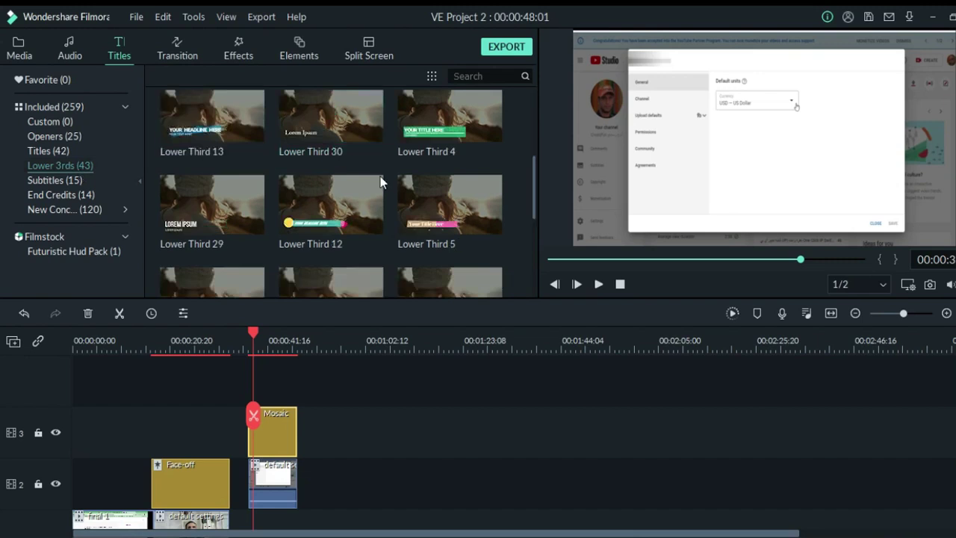
{"action": "scroll", "coordinate": [262, 194], "scroll_direction": "up", "scroll_amount": 3}
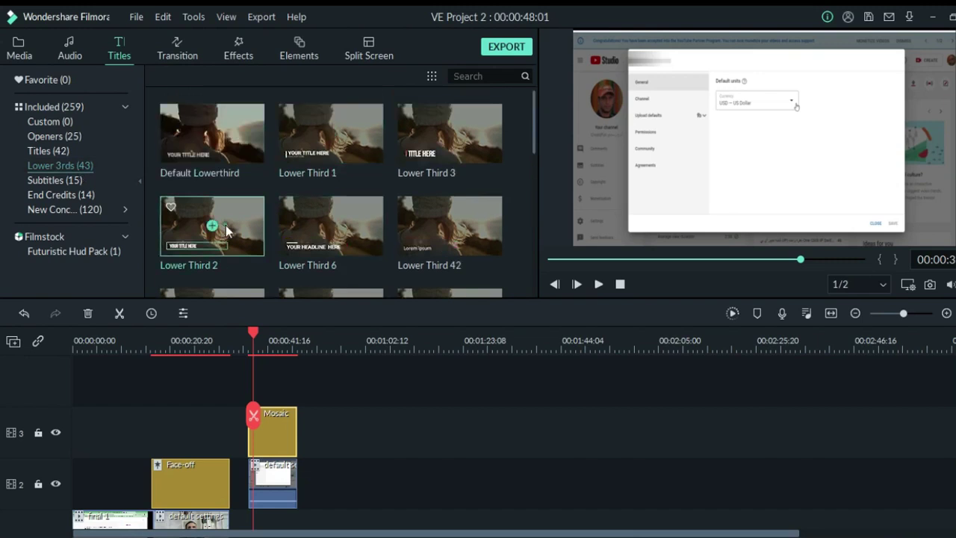
{"action": "left_click", "coordinate": [257, 245]}
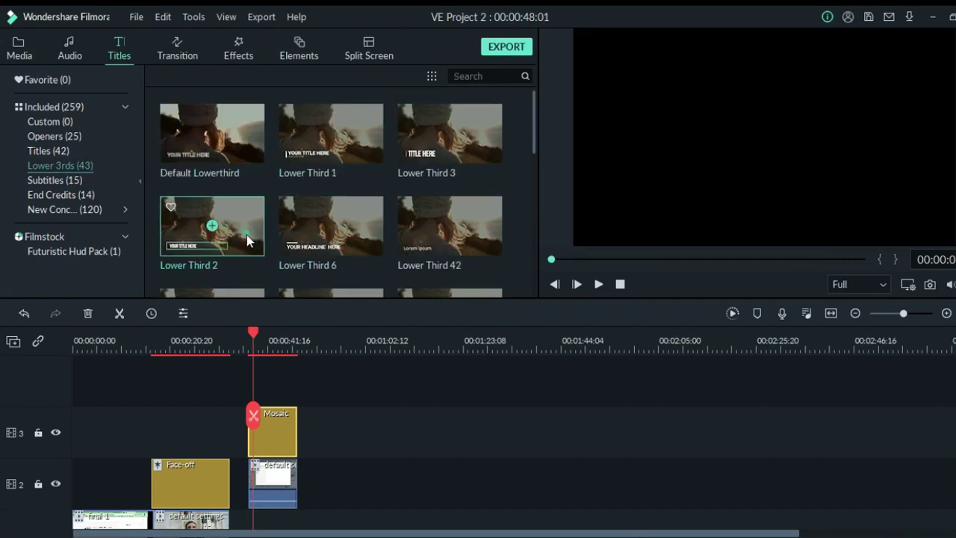
{"action": "left_click_drag", "start_coordinate": [247, 234], "coordinate": [264, 381]}
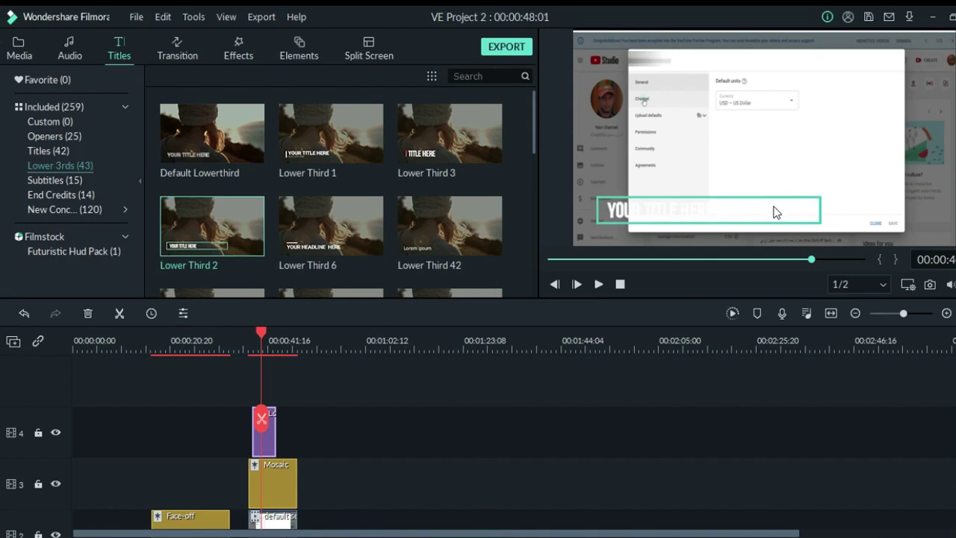
Open the Lower Third 2 title for editing and delete its placeholder text "YOUR TITLE HERE".
{"action": "double_click", "coordinate": [270, 440]}
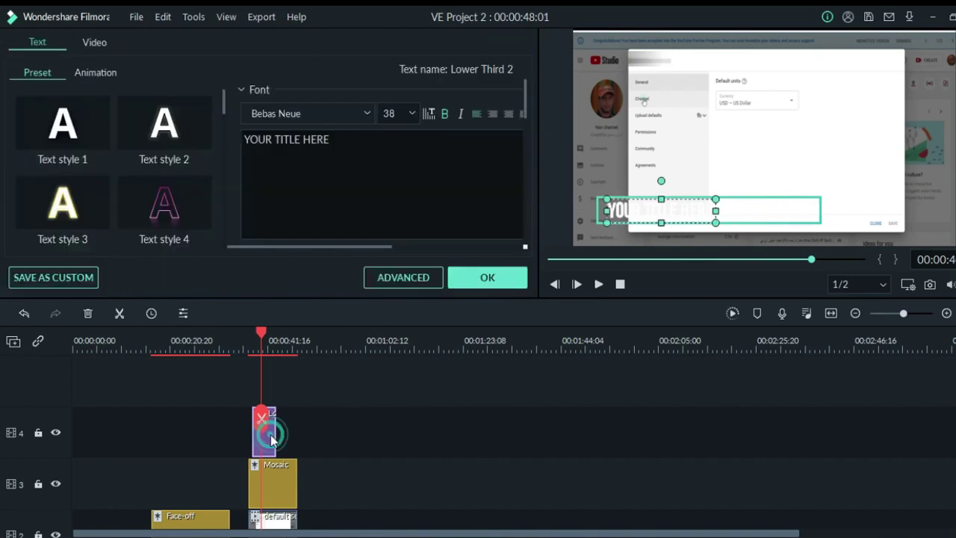
{"action": "left_click_drag", "start_coordinate": [340, 142], "coordinate": [191, 134]}
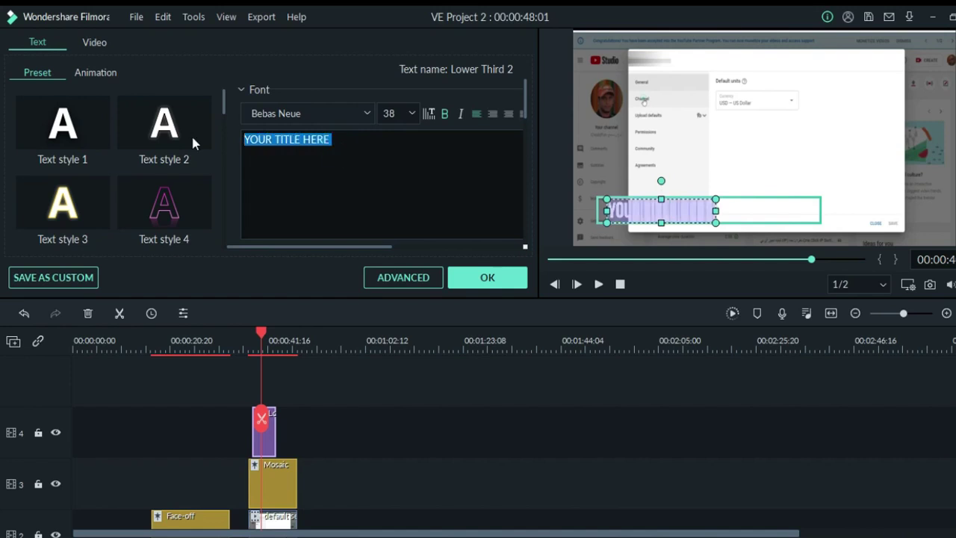
{"action": "key", "text": "BackSpace"}
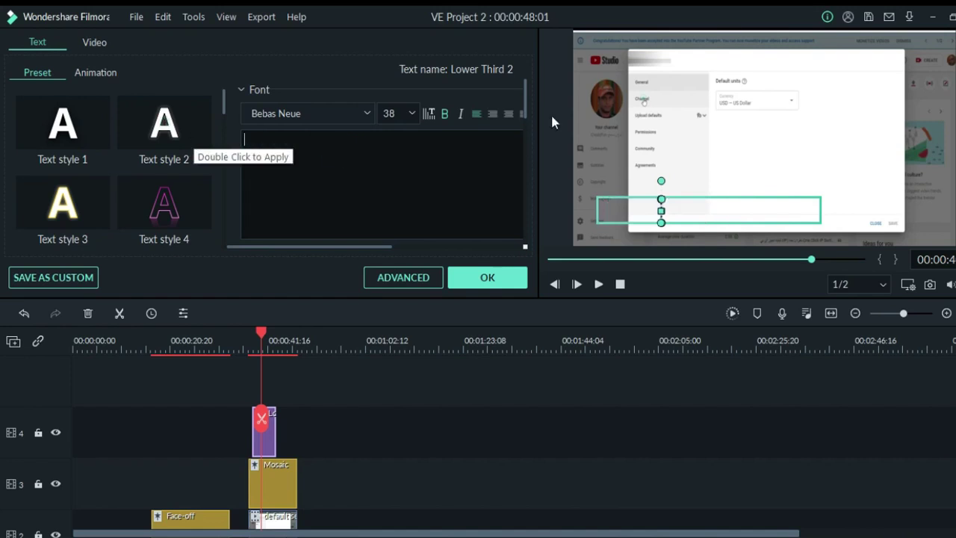
Shrink the title's green rectangle and position it as a frame around the Agreements item in the preview.
{"action": "left_click", "coordinate": [644, 216]}
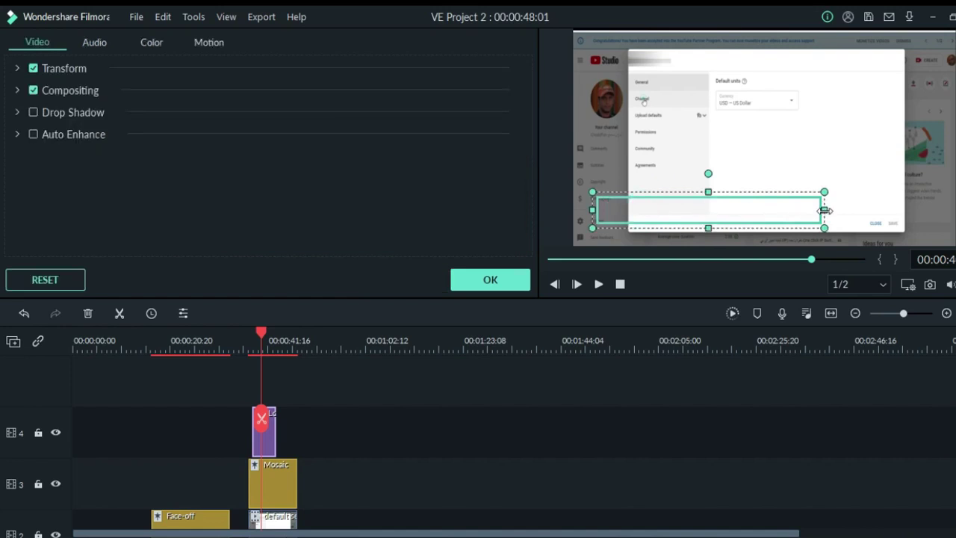
{"action": "left_click_drag", "start_coordinate": [824, 211], "coordinate": [666, 183]}
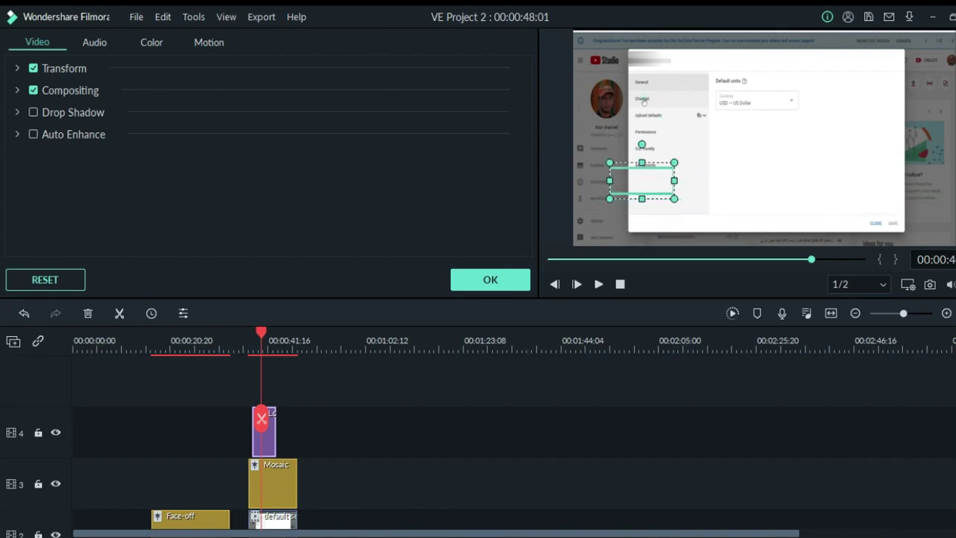
{"action": "key", "text": "alt+Return"}
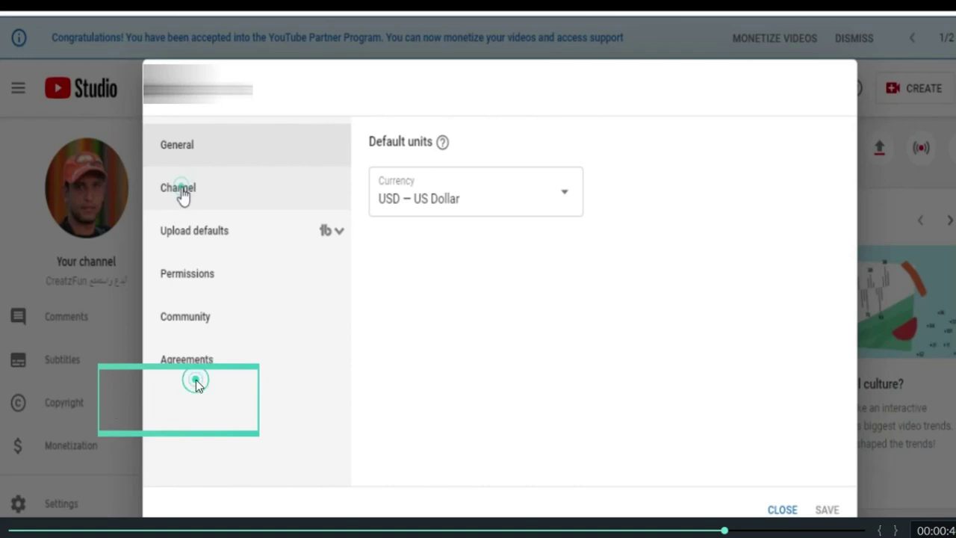
{"action": "key", "text": "Escape"}
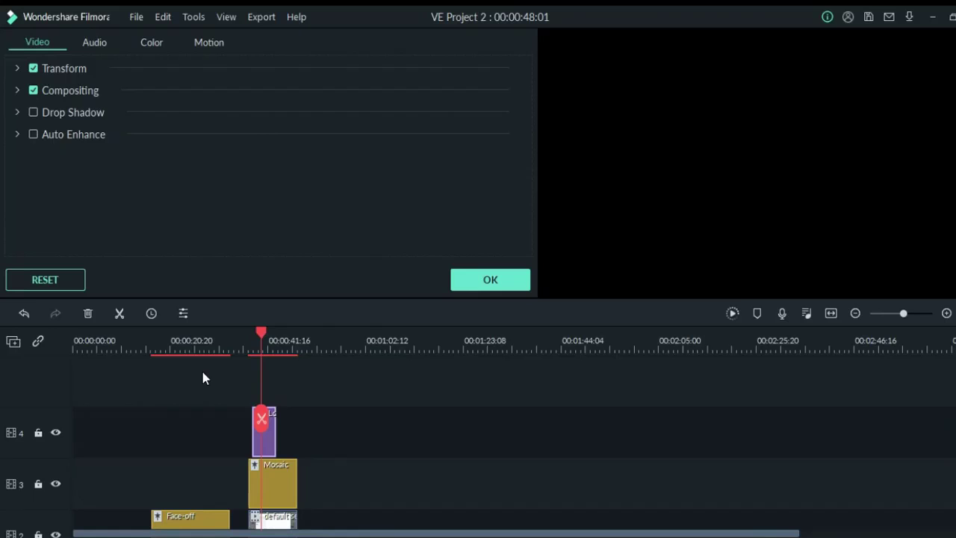
{"action": "left_click_drag", "start_coordinate": [655, 181], "coordinate": [670, 165]}
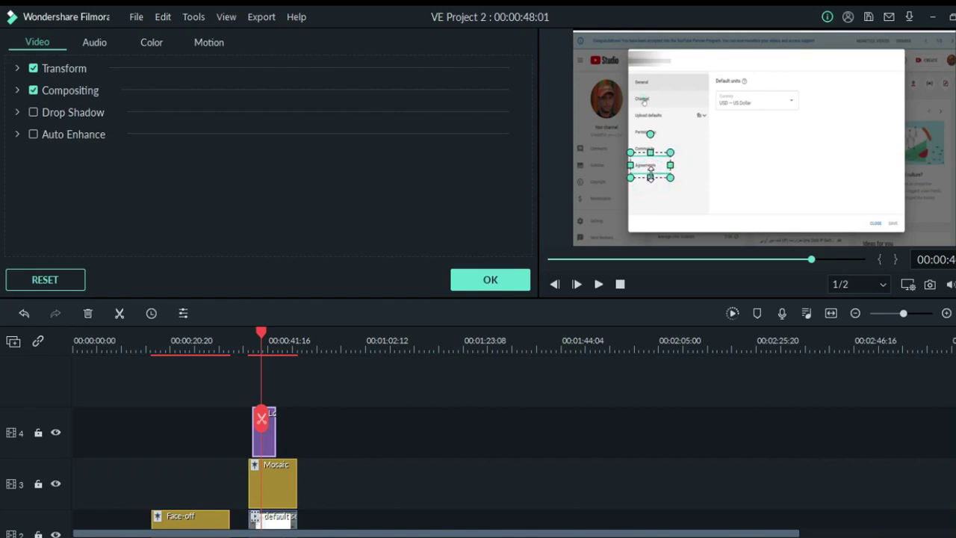
Play the section with the green frame from just before the title clip to its end.
{"action": "left_click_drag", "start_coordinate": [260, 418], "coordinate": [250, 423]}
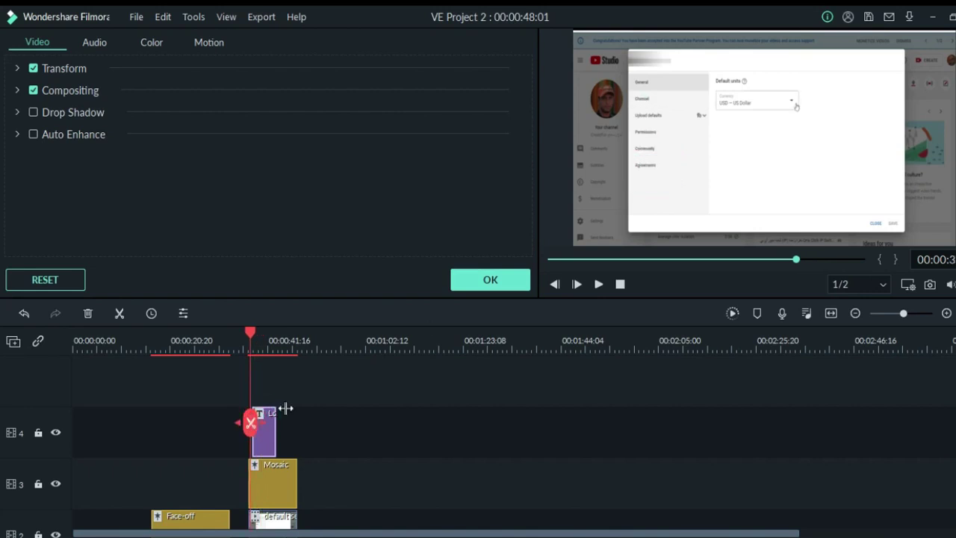
{"action": "left_click", "coordinate": [599, 286]}
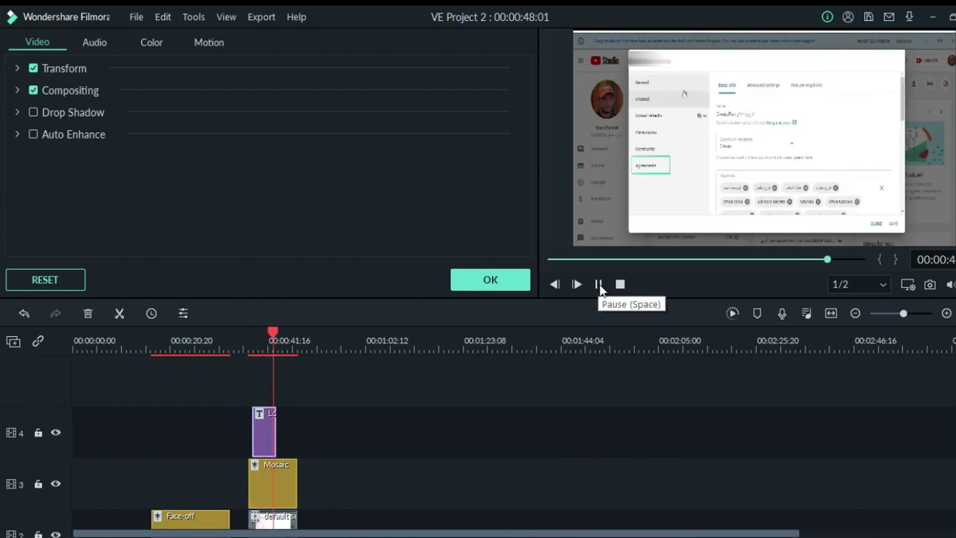
{"action": "left_click", "coordinate": [598, 285]}
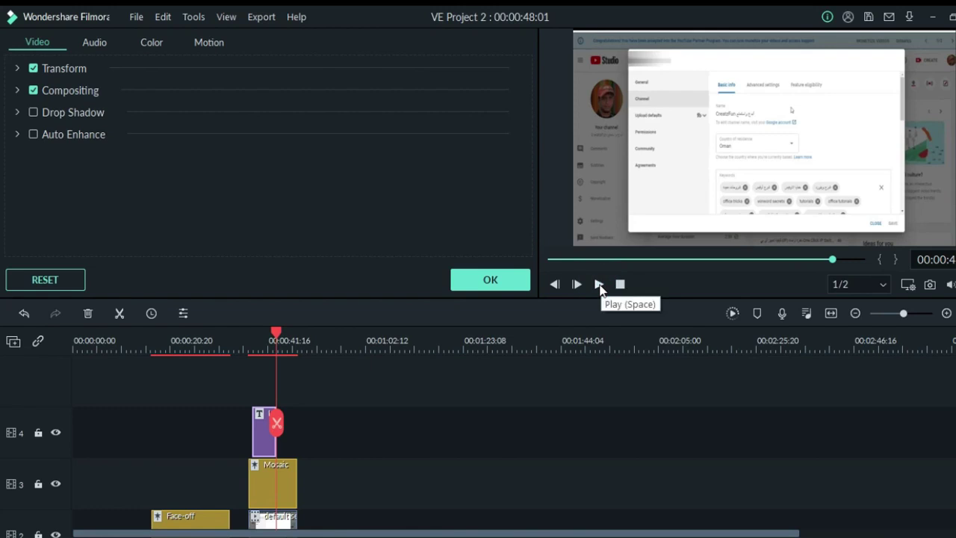
Shorten the title clip on the fourth track to end at about 42 seconds and split it at about 40 seconds.
{"action": "mouse_move", "coordinate": [276, 422]}
{"action": "left_mouse_down"}
{"action": "mouse_move", "coordinate": [266, 418]}
{"action": "mouse_move", "coordinate": [268, 428]}
{"action": "mouse_move", "coordinate": [289, 425]}
{"action": "mouse_move", "coordinate": [253, 422]}
{"action": "mouse_move", "coordinate": [270, 426]}
{"action": "left_mouse_up"}
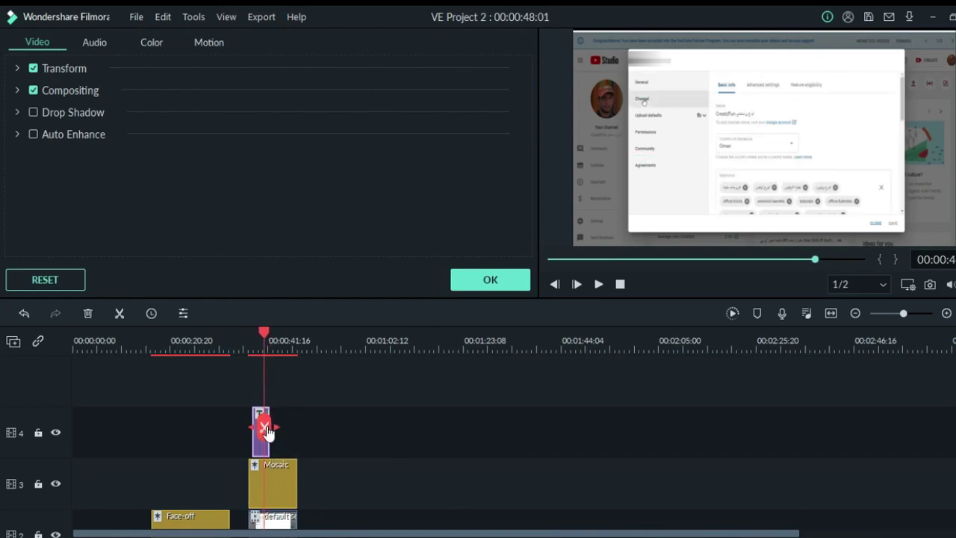
{"action": "left_click", "coordinate": [262, 426]}
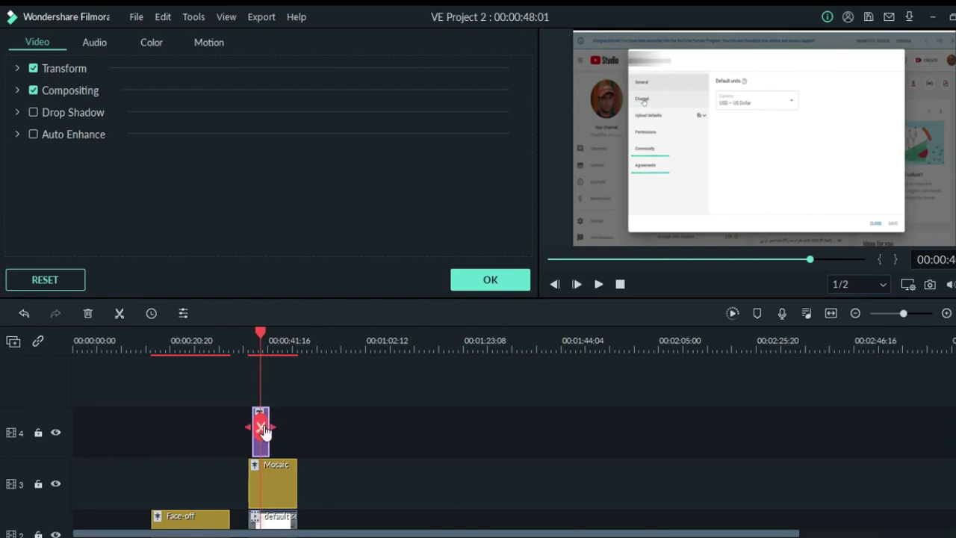
{"action": "left_click", "coordinate": [282, 415]}
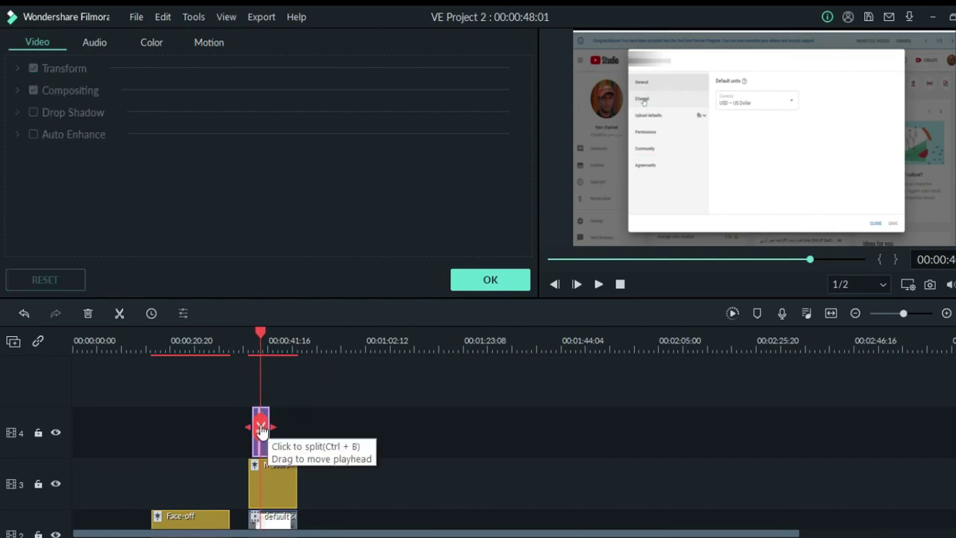
{"action": "left_click_drag", "start_coordinate": [261, 431], "coordinate": [258, 431]}
{"action": "left_click", "coordinate": [471, 279]}
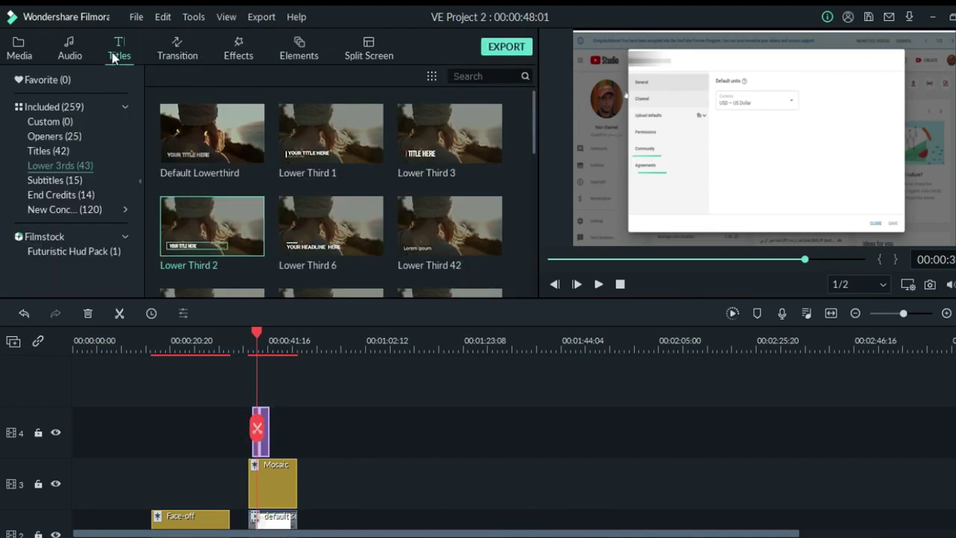
Look through the Lower 3rds title presets and preview Lower Third 5.
{"action": "mouse_move", "coordinate": [227, 120]}
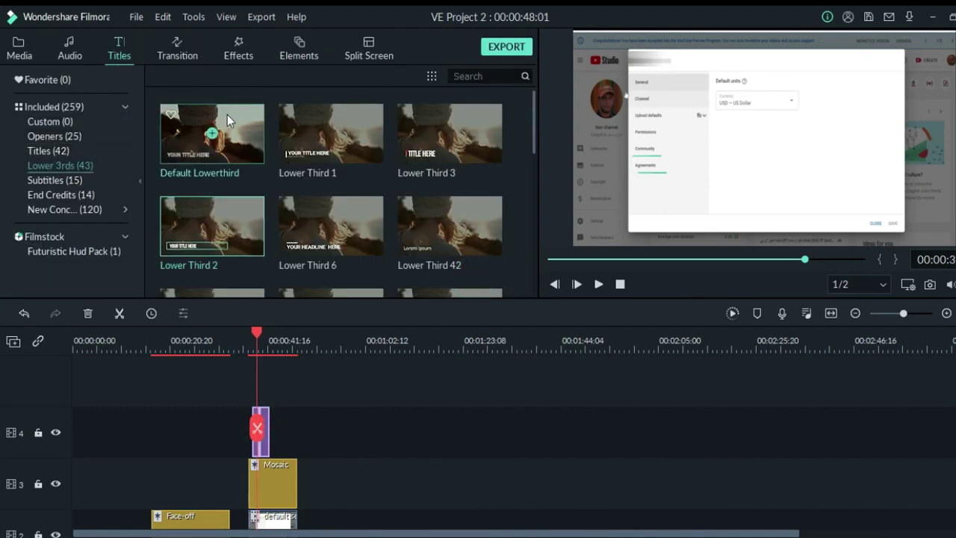
{"action": "scroll", "coordinate": [227, 120], "scroll_direction": "down", "scroll_amount": 5}
{"action": "scroll", "coordinate": [223, 183], "scroll_direction": "down", "scroll_amount": 5}
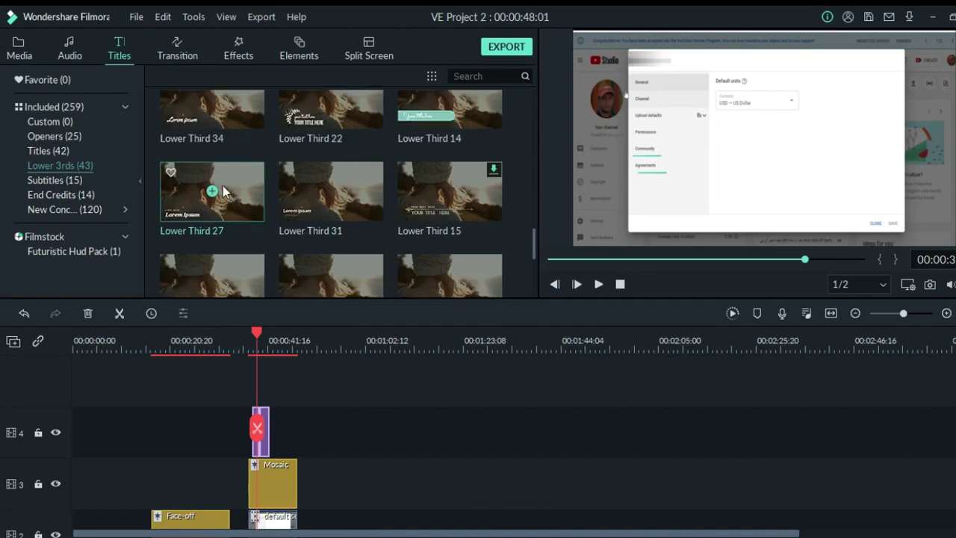
{"action": "scroll", "coordinate": [222, 186], "scroll_direction": "down", "scroll_amount": 5}
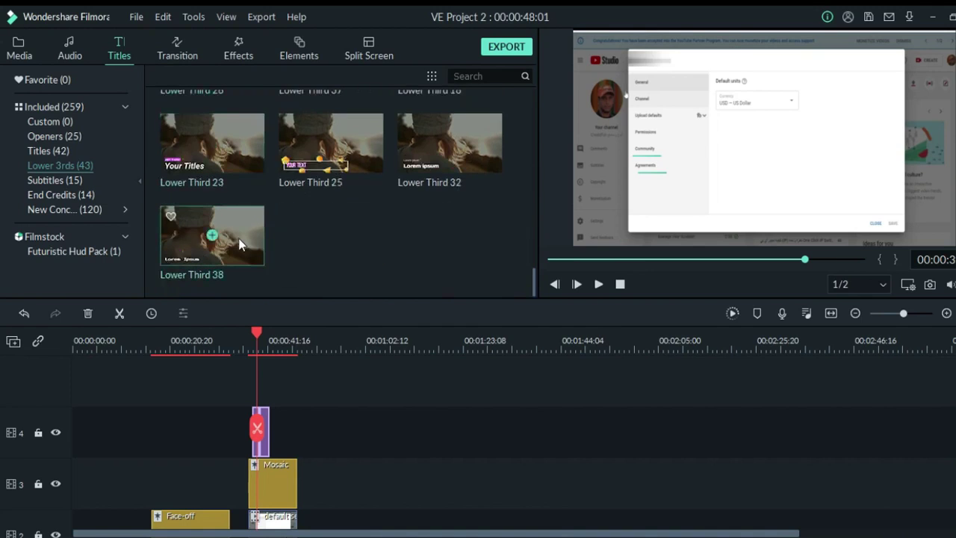
{"action": "scroll", "coordinate": [236, 222], "scroll_direction": "up", "scroll_amount": 10}
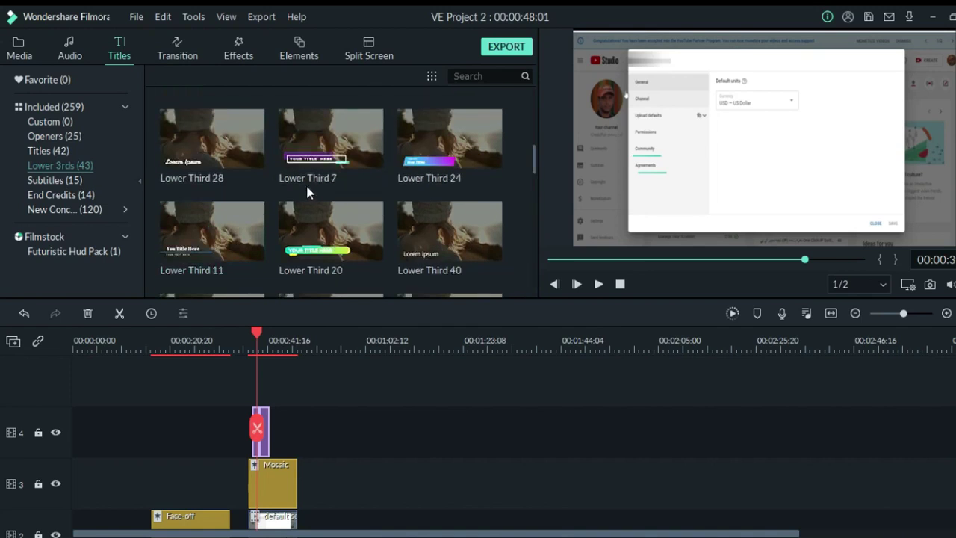
{"action": "scroll", "coordinate": [344, 179], "scroll_direction": "up", "scroll_amount": 3}
{"action": "left_click", "coordinate": [470, 255]}
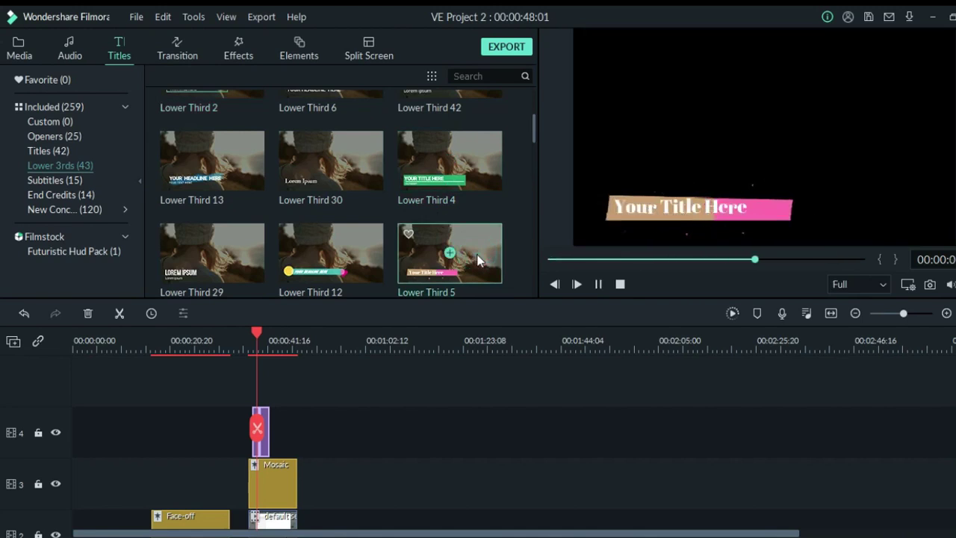
Add Lower Third 5 on a new fifth track, right after the fourth-track title clips, and delete its placeholder text.
{"action": "left_click_drag", "start_coordinate": [478, 259], "coordinate": [270, 391]}
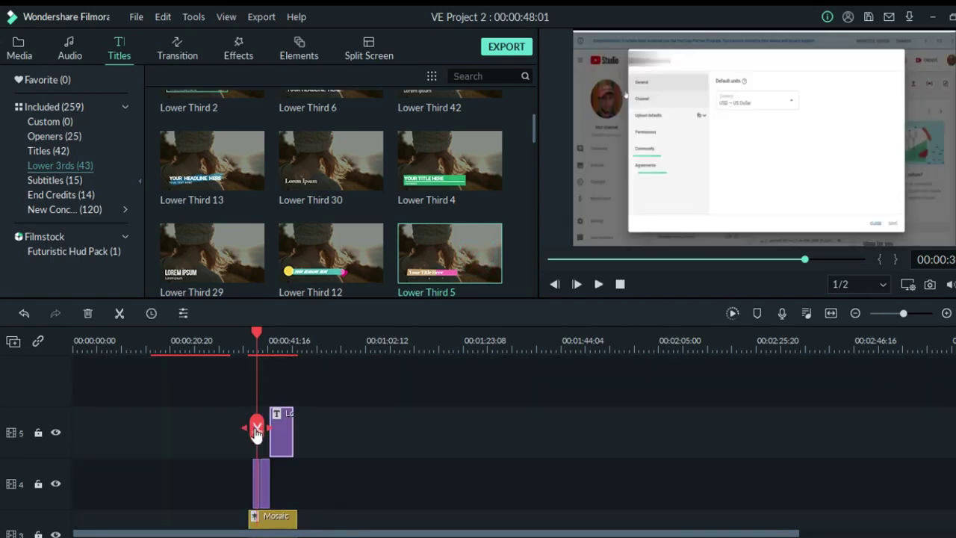
{"action": "left_click_drag", "start_coordinate": [256, 431], "coordinate": [278, 434]}
{"action": "left_click", "coordinate": [680, 206]}
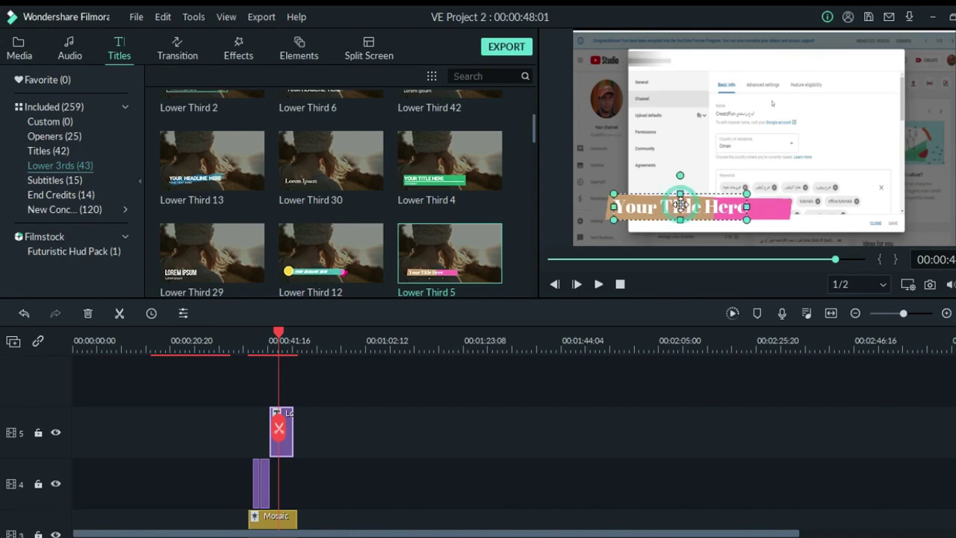
{"action": "double_click", "coordinate": [680, 206]}
{"action": "left_click_drag", "start_coordinate": [378, 144], "coordinate": [149, 133]}
{"action": "key", "text": "BackSpace"}
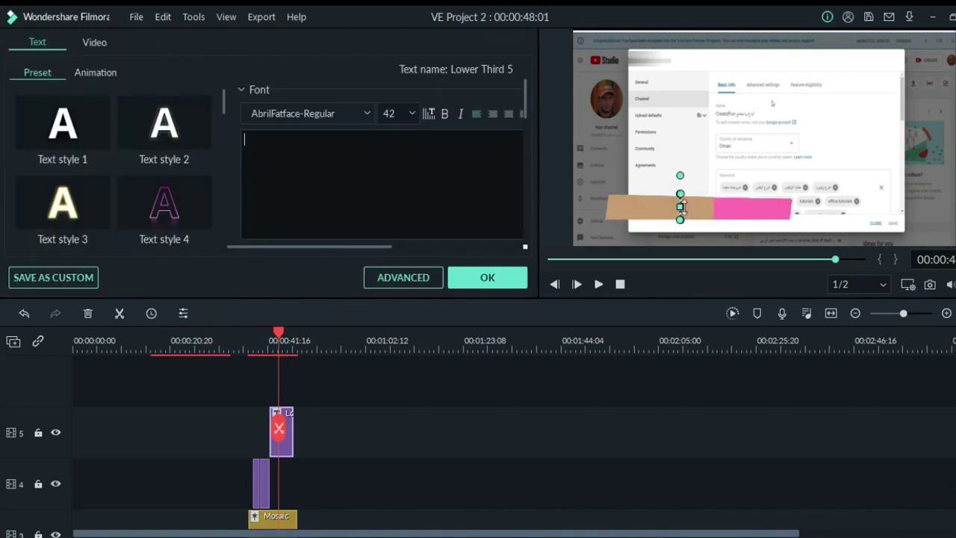
Shrink the Lower Third 5 title and position its tan-and-pink bar over the Permissions item in the preview.
{"action": "left_click_drag", "start_coordinate": [662, 214], "coordinate": [676, 128]}
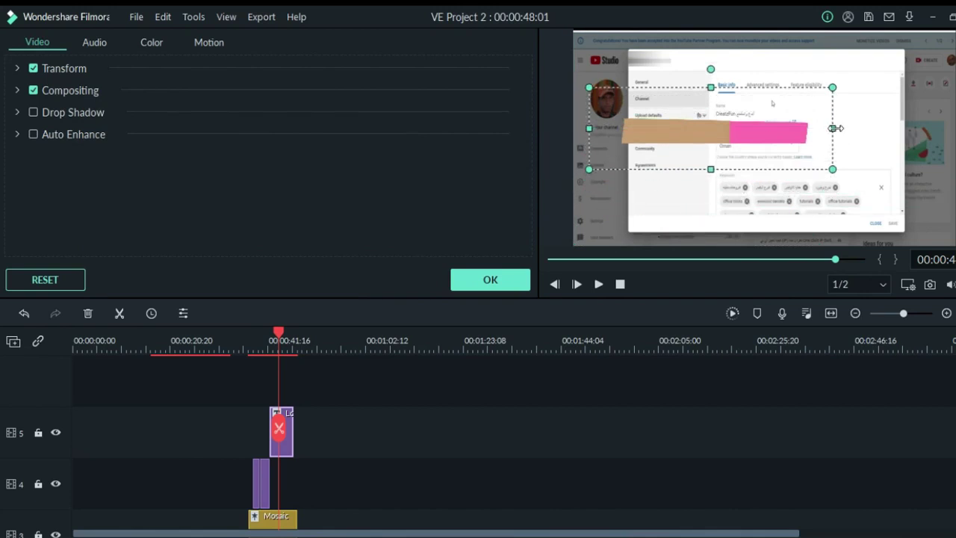
{"action": "left_click_drag", "start_coordinate": [830, 128], "coordinate": [720, 128]}
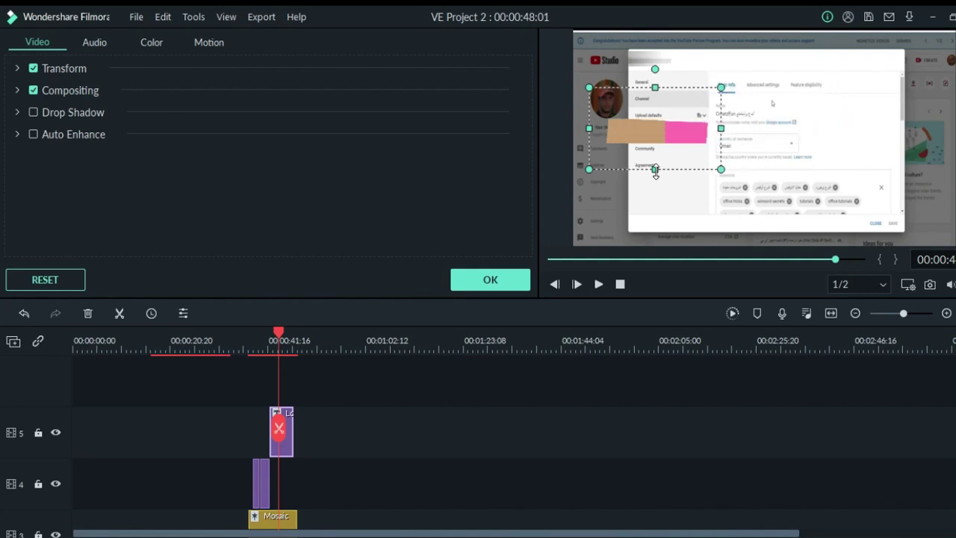
{"action": "left_click_drag", "start_coordinate": [654, 171], "coordinate": [714, 132]}
{"action": "left_click_drag", "start_coordinate": [664, 160], "coordinate": [665, 157]}
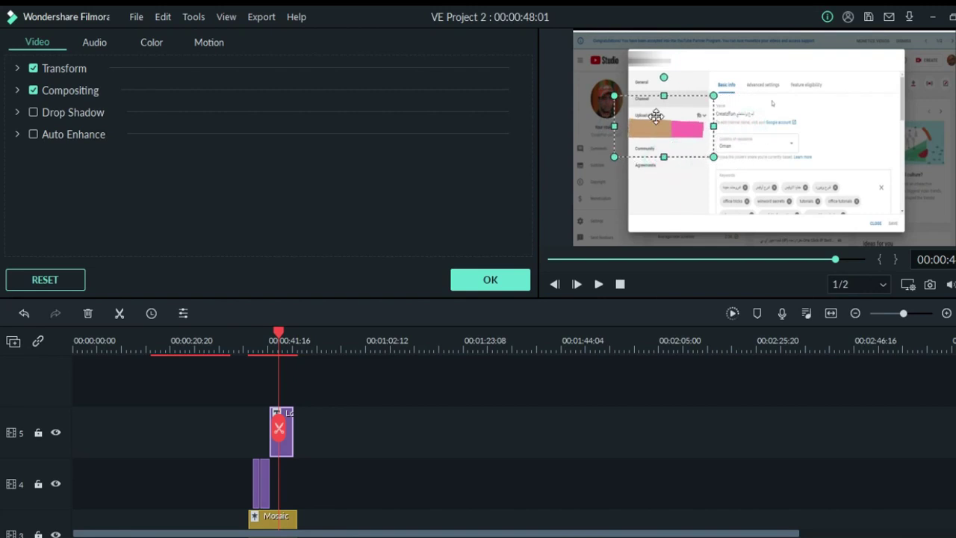
{"action": "left_click_drag", "start_coordinate": [664, 95], "coordinate": [665, 109]}
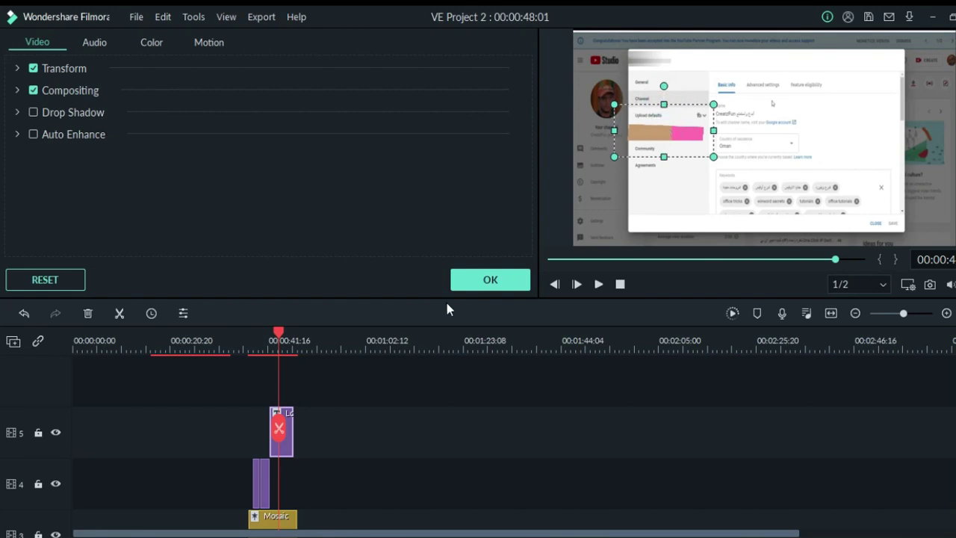
{"action": "left_click", "coordinate": [500, 280]}
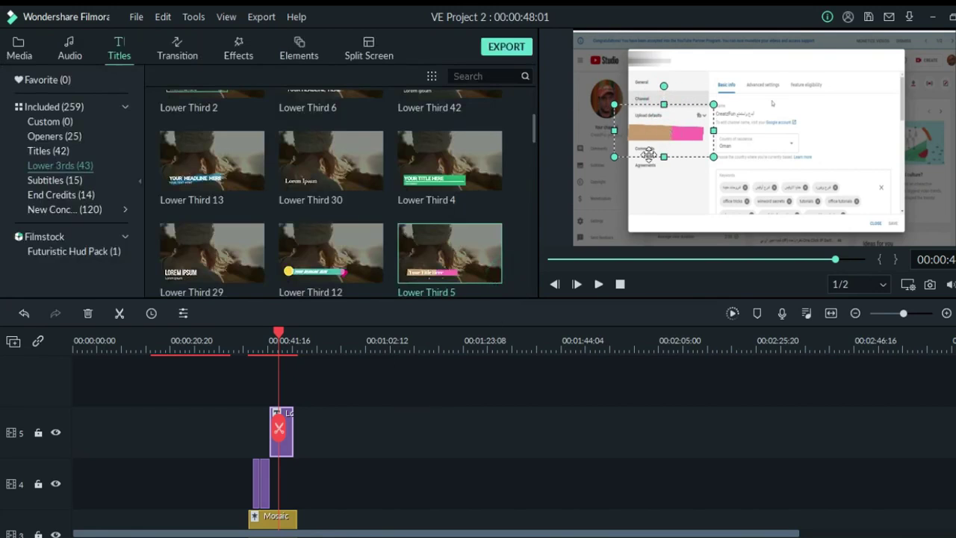
Set the Lower Third 5 title's opacity to 52.07% and narrow its bar from the pink end.
{"action": "double_click", "coordinate": [652, 133]}
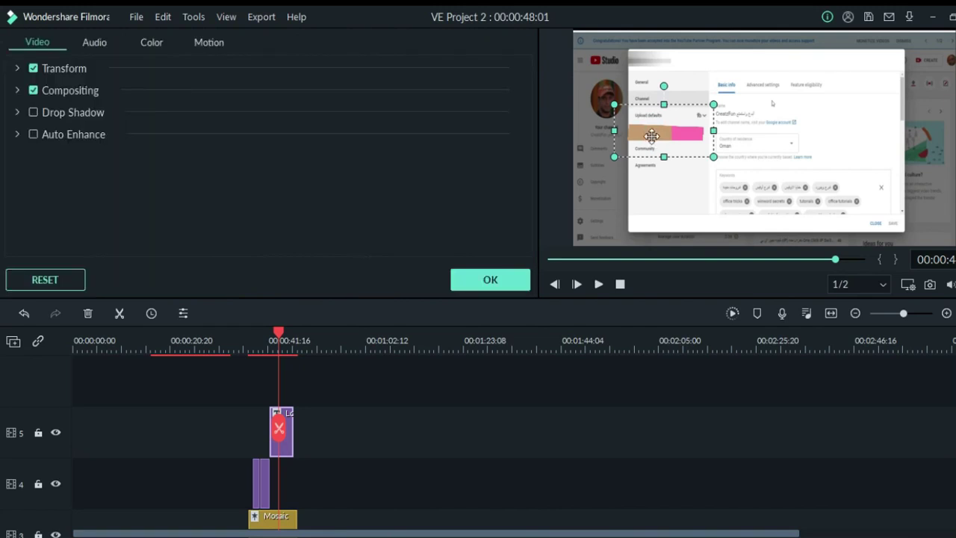
{"action": "left_click", "coordinate": [17, 91]}
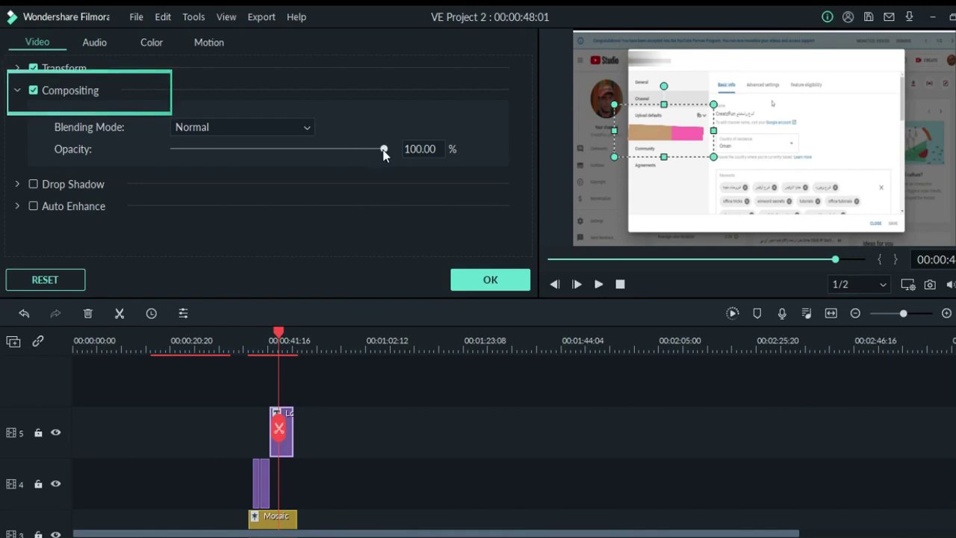
{"action": "left_click_drag", "start_coordinate": [384, 148], "coordinate": [253, 149]}
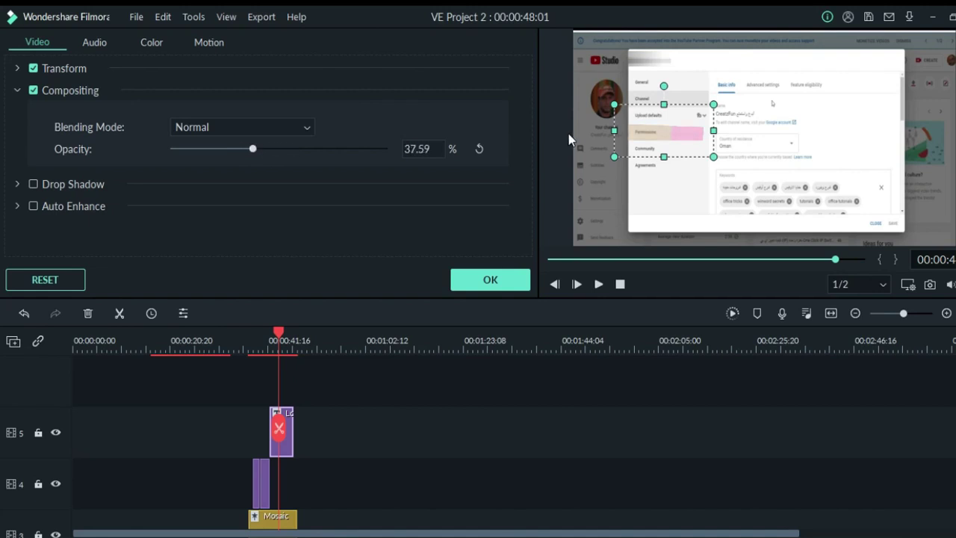
{"action": "left_click_drag", "start_coordinate": [711, 129], "coordinate": [687, 130]}
{"action": "left_click_drag", "start_coordinate": [252, 149], "coordinate": [283, 148]}
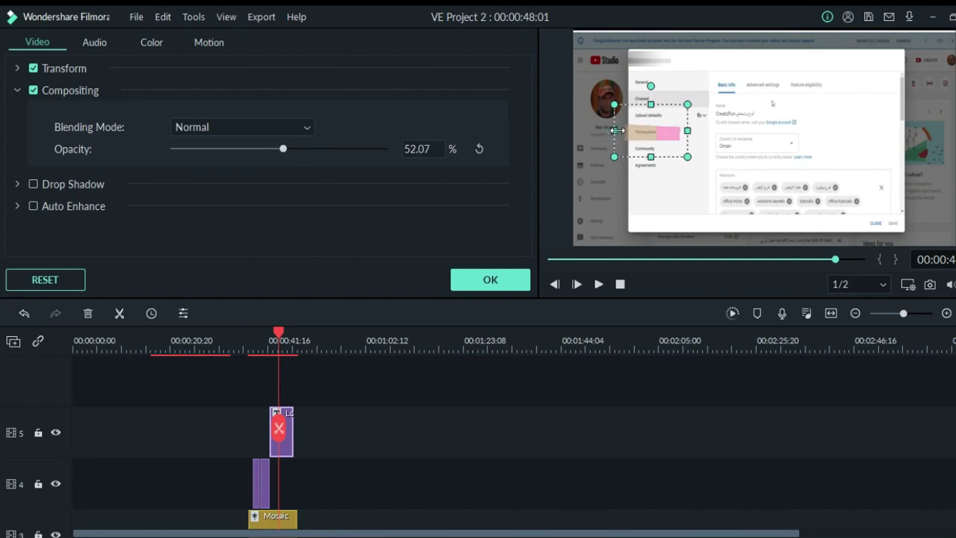
Trim the translucent bar's tan end and reduce its height to fit closely around the Permissions item.
{"action": "left_click_drag", "start_coordinate": [617, 130], "coordinate": [621, 130]}
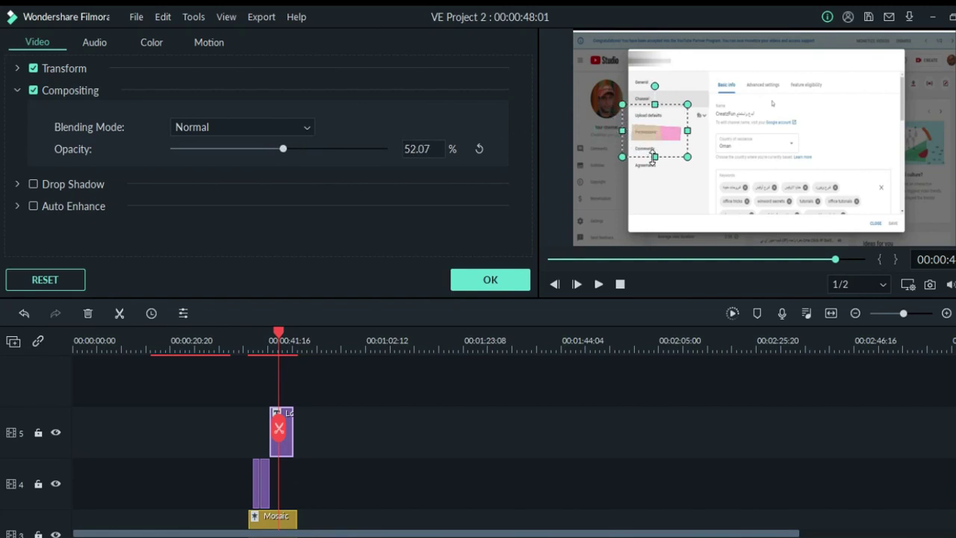
{"action": "left_click_drag", "start_coordinate": [654, 157], "coordinate": [655, 149]}
{"action": "left_click_drag", "start_coordinate": [655, 105], "coordinate": [655, 110]}
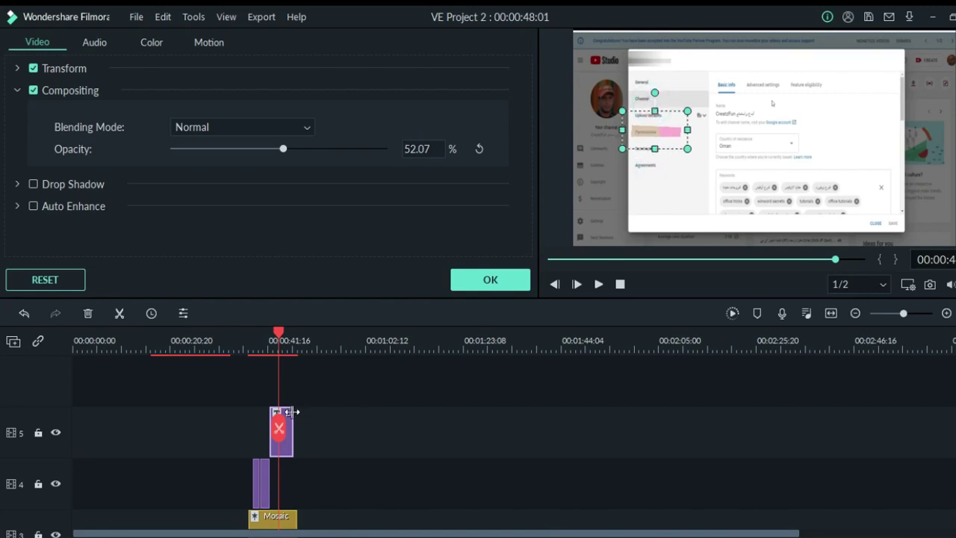
Play the section from just before the fourth-track title clips to just past the end of the Lower Third 5 clip.
{"action": "left_click_drag", "start_coordinate": [278, 425], "coordinate": [249, 432]}
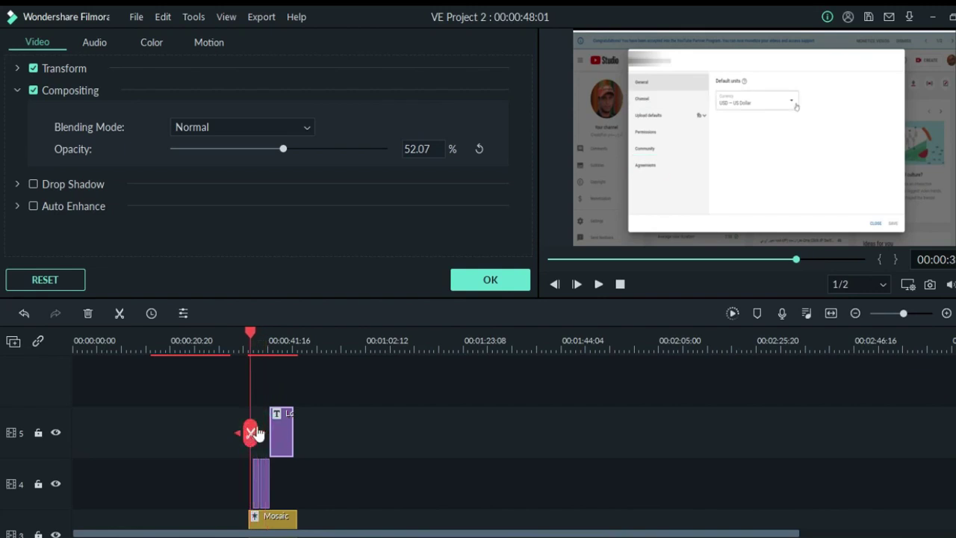
{"action": "left_click", "coordinate": [646, 62]}
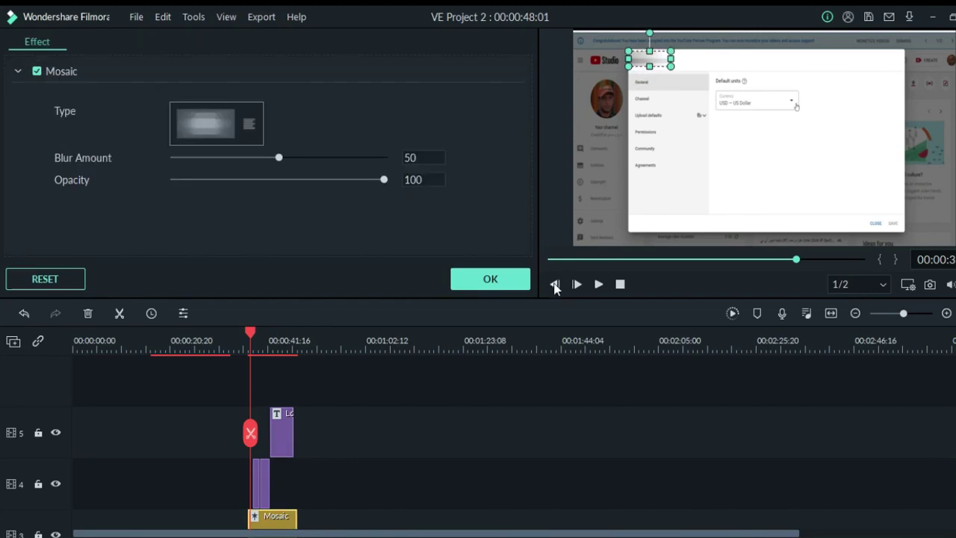
{"action": "left_click", "coordinate": [597, 284]}
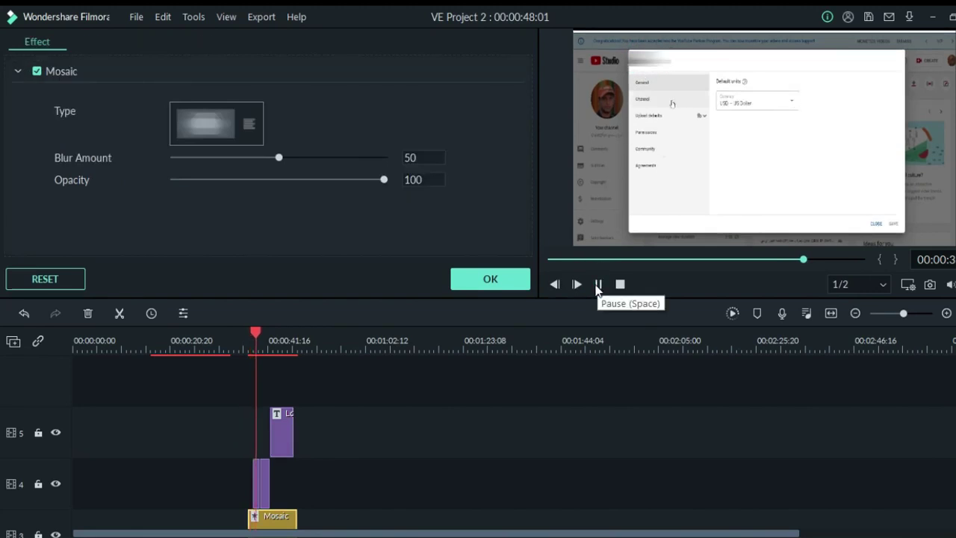
{"action": "left_click", "coordinate": [598, 284]}
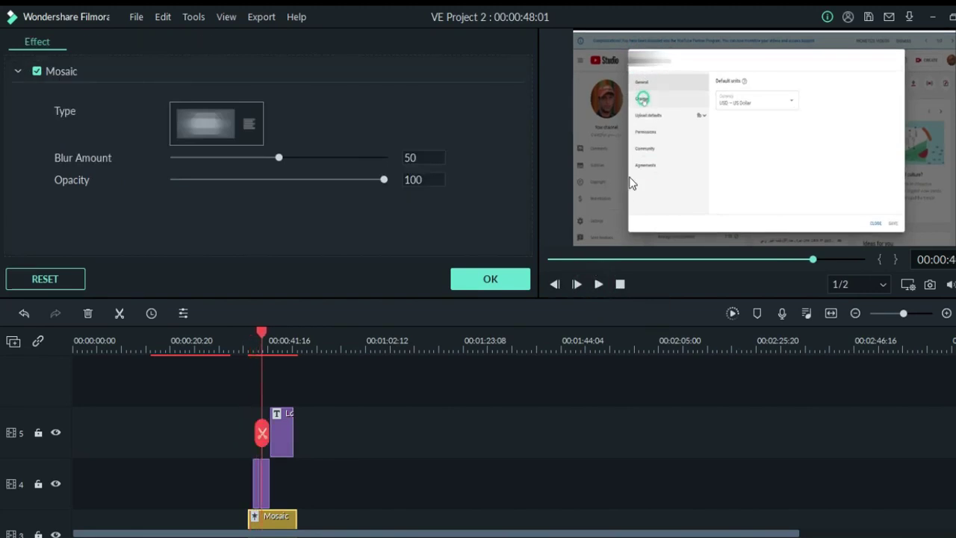
{"action": "left_click", "coordinate": [600, 284]}
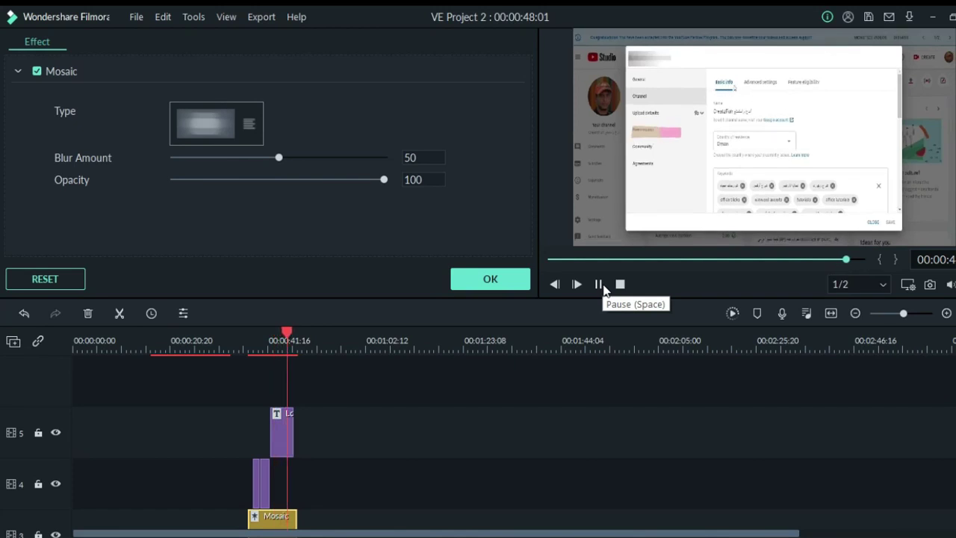
{"action": "left_click", "coordinate": [599, 284]}
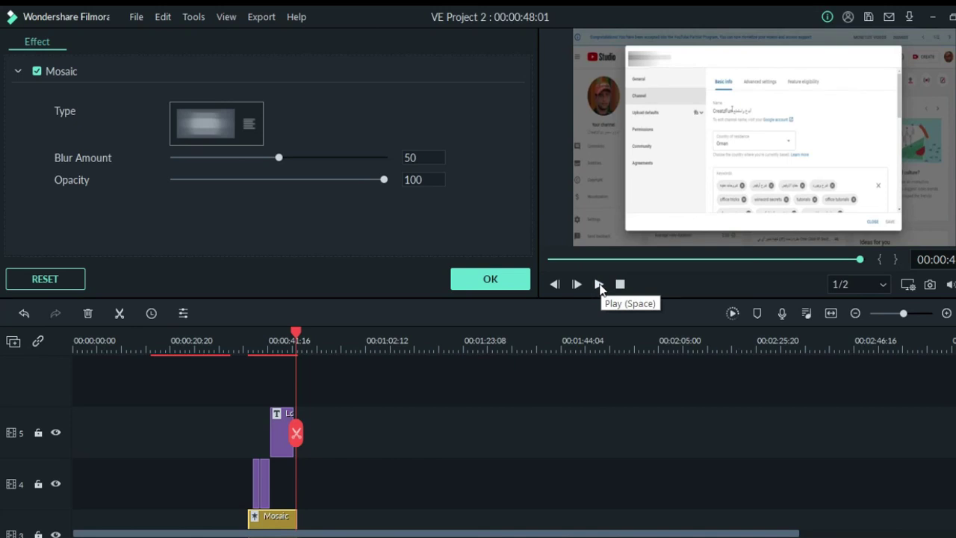
{"action": "scroll", "coordinate": [575, 338], "scroll_direction": "down", "scroll_amount": 1}
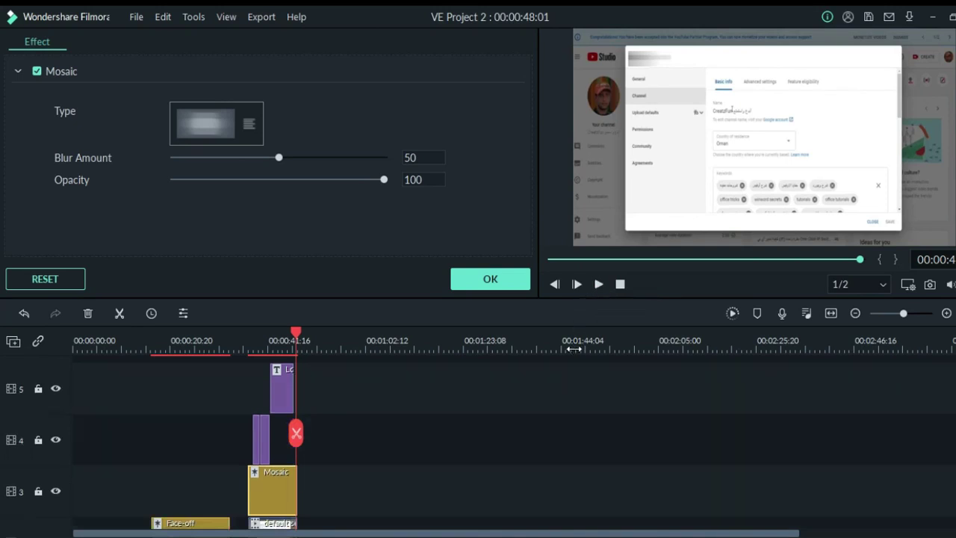